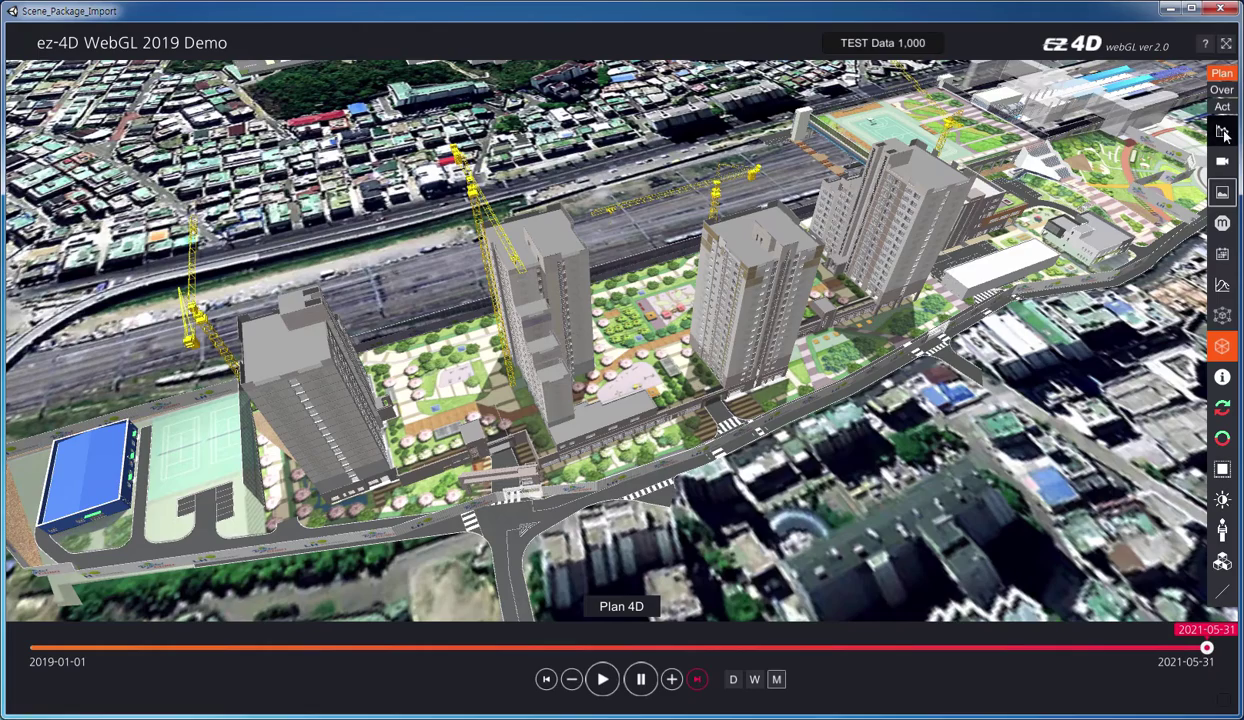
Step: Show the rate of process and the view points list, and switch to the saved viewpoint 05_All_View_1
{"action": "left_click", "coordinate": [1222, 133]}
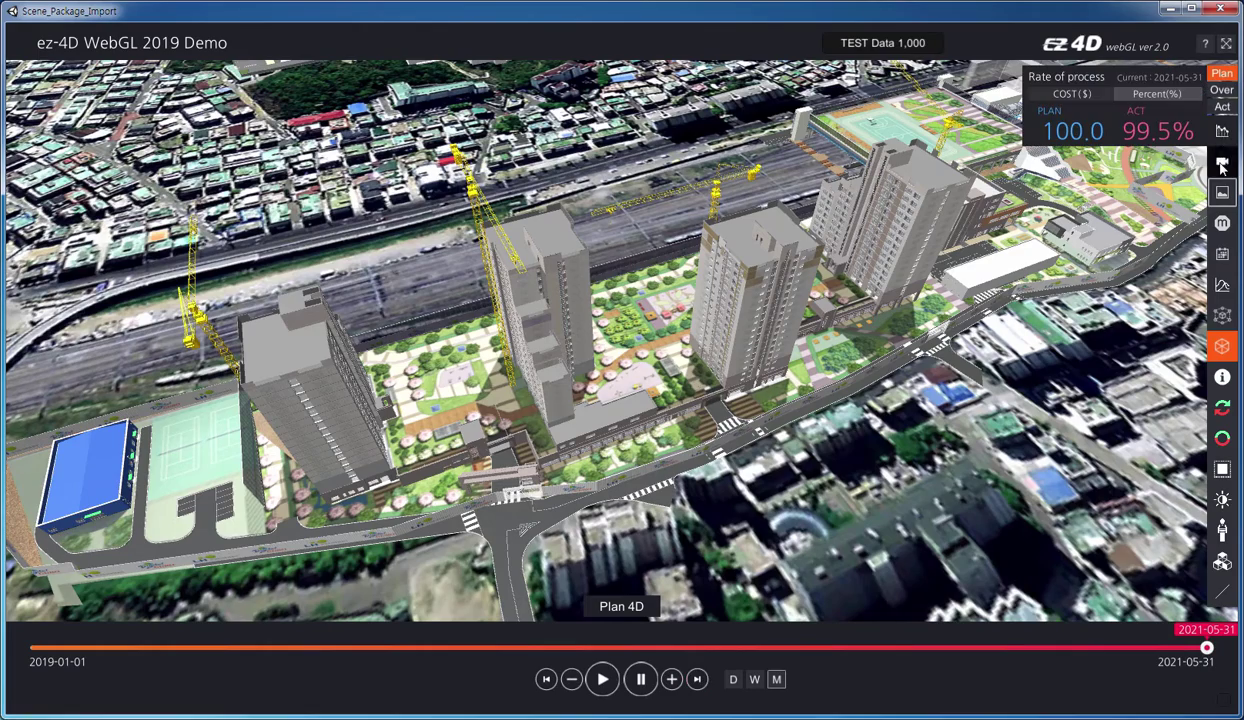
{"action": "left_click", "coordinate": [1222, 163]}
{"action": "left_click", "coordinate": [1083, 272]}
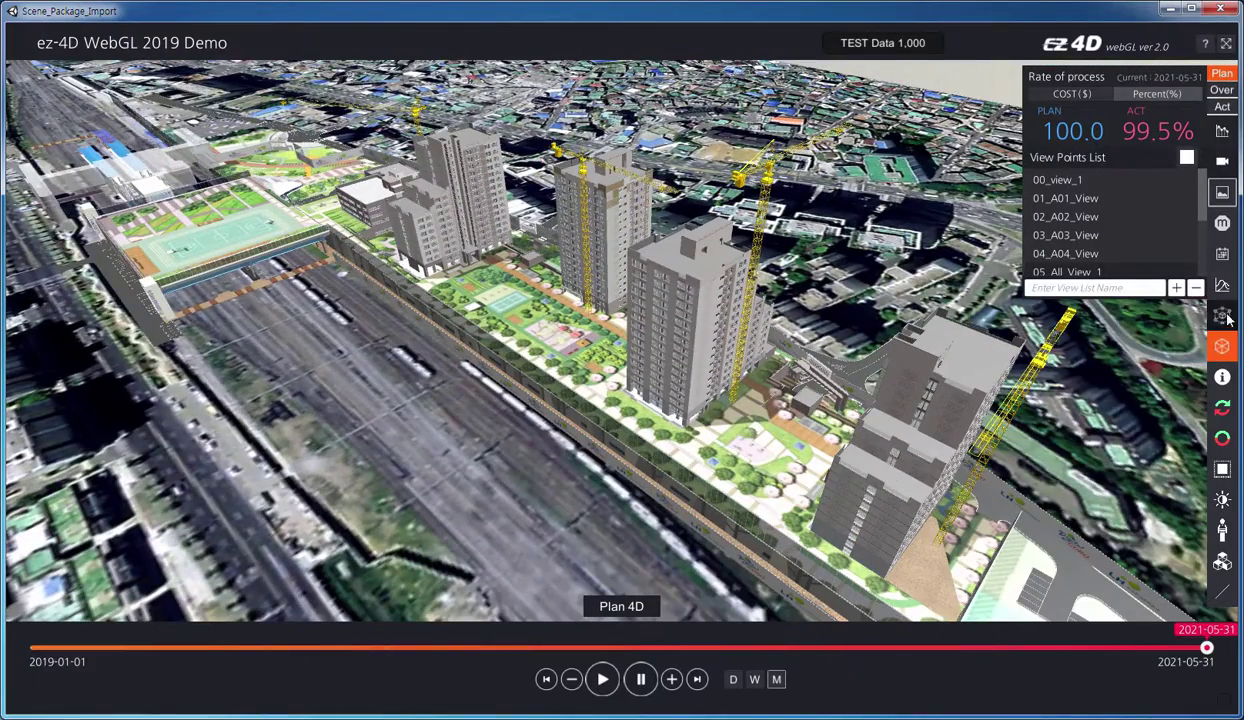
Step: Display the WBS schedule over the model and expand APT_01 down to its floor-level activities
{"action": "left_click", "coordinate": [1224, 316]}
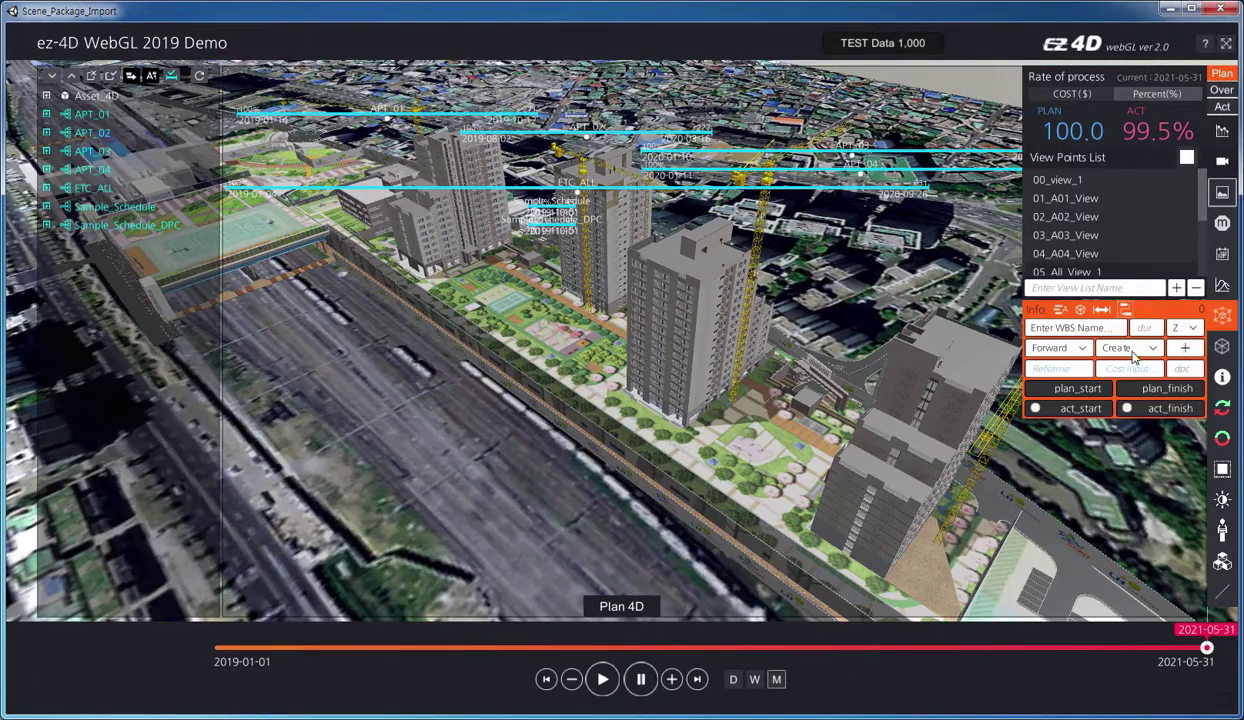
{"action": "left_click", "coordinate": [53, 77]}
{"action": "mouse_move", "coordinate": [214, 115]}
{"action": "left_mouse_down"}
{"action": "mouse_move", "coordinate": [214, 174]}
{"action": "mouse_move", "coordinate": [212, 118]}
{"action": "left_mouse_up"}
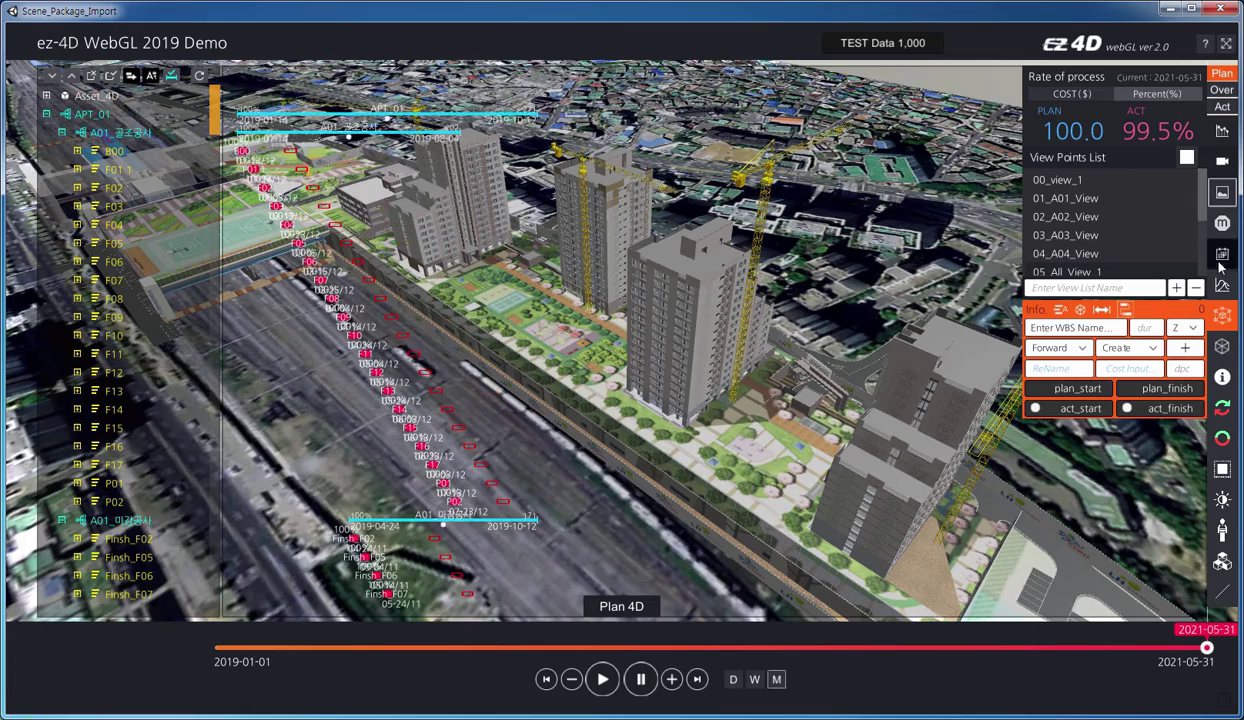
Step: Overlay the progress curves, play the planned construction from the project start, and return to the plain model view
{"action": "left_click", "coordinate": [1223, 286]}
{"action": "left_click", "coordinate": [1227, 80]}
{"action": "left_click", "coordinate": [1227, 80]}
{"action": "left_click", "coordinate": [546, 679]}
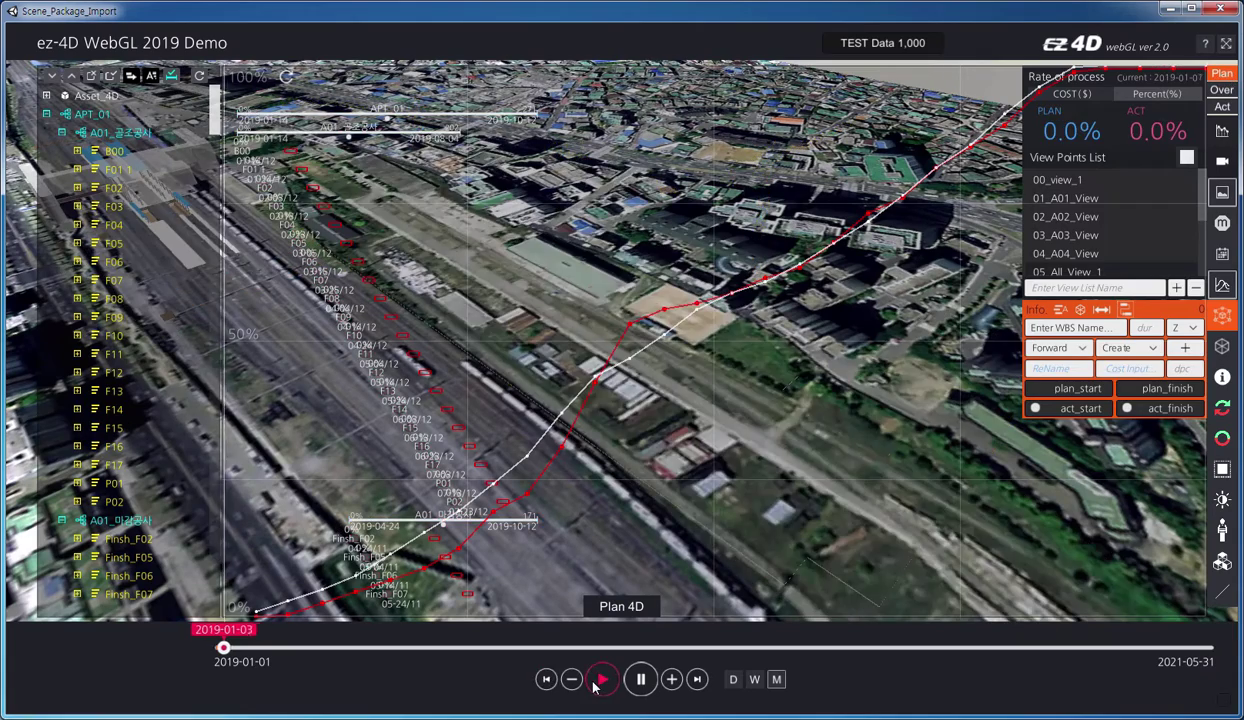
{"action": "left_click", "coordinate": [599, 681]}
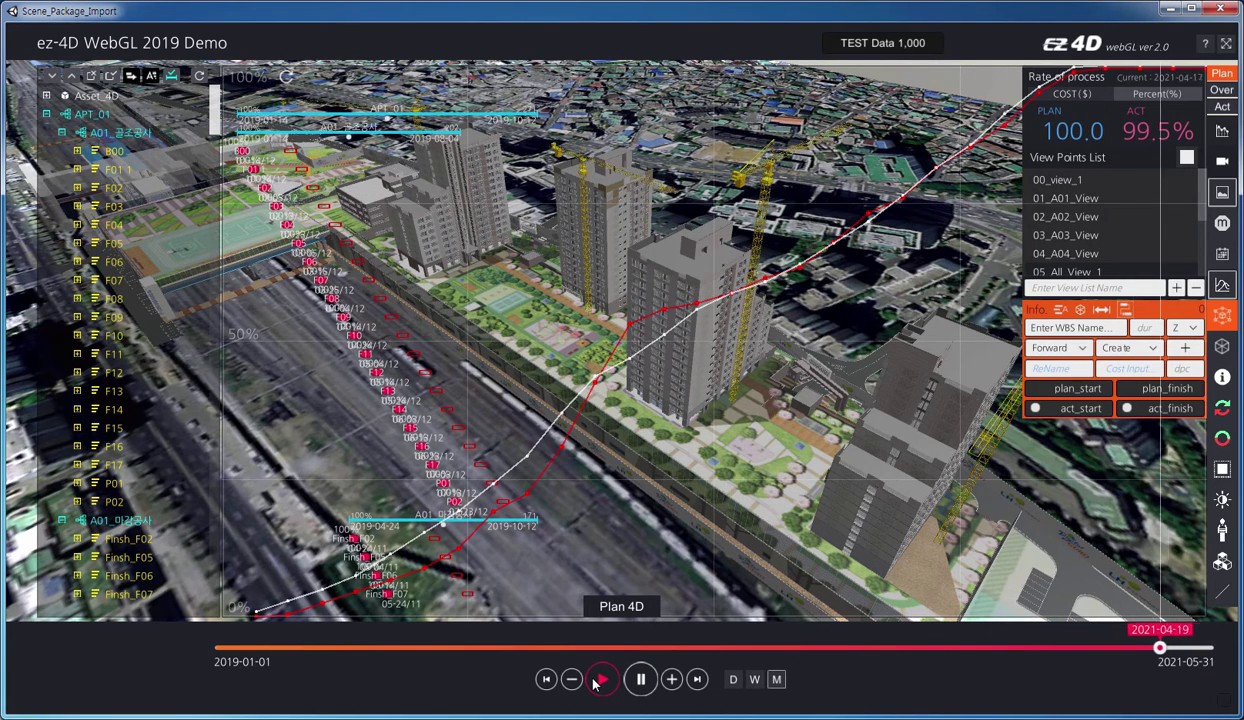
{"action": "left_click", "coordinate": [1222, 345]}
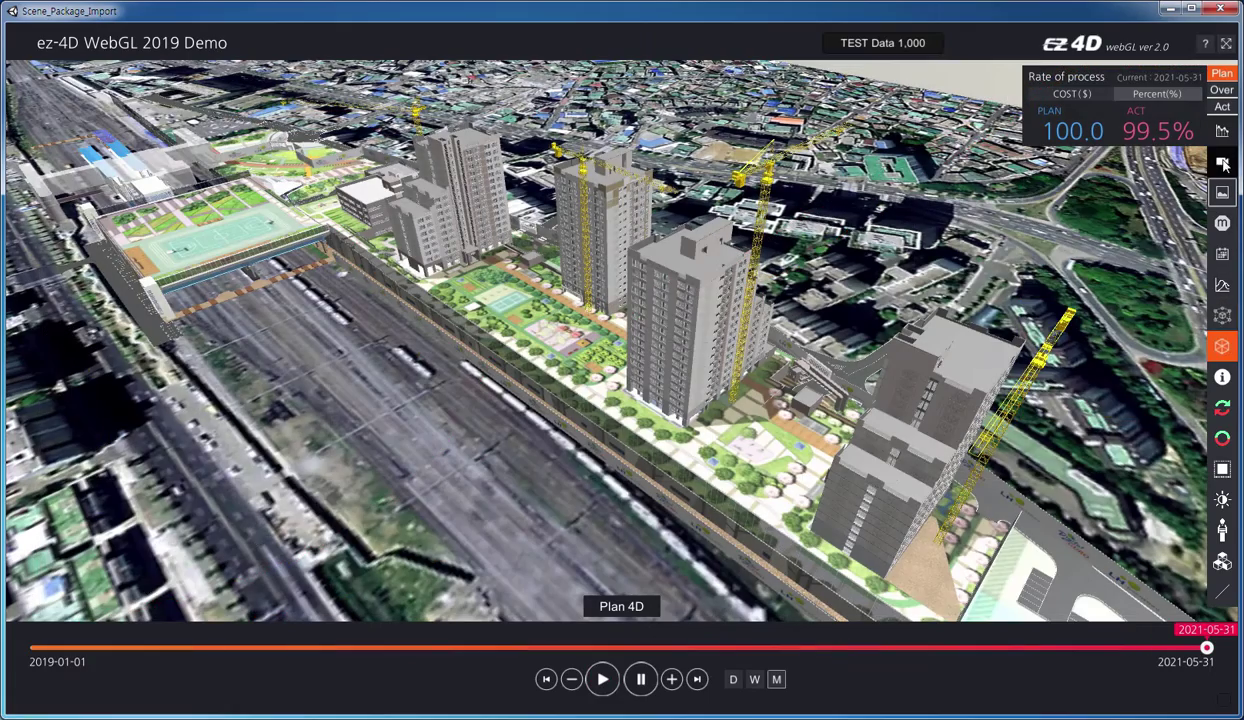
Step: Compare the planned and actual models side by side at 2020-06-20 with the schedule differences coloured
{"action": "left_click", "coordinate": [1222, 107]}
{"action": "left_click_drag", "start_coordinate": [1195, 632], "coordinate": [750, 634]}
{"action": "left_click", "coordinate": [1217, 436]}
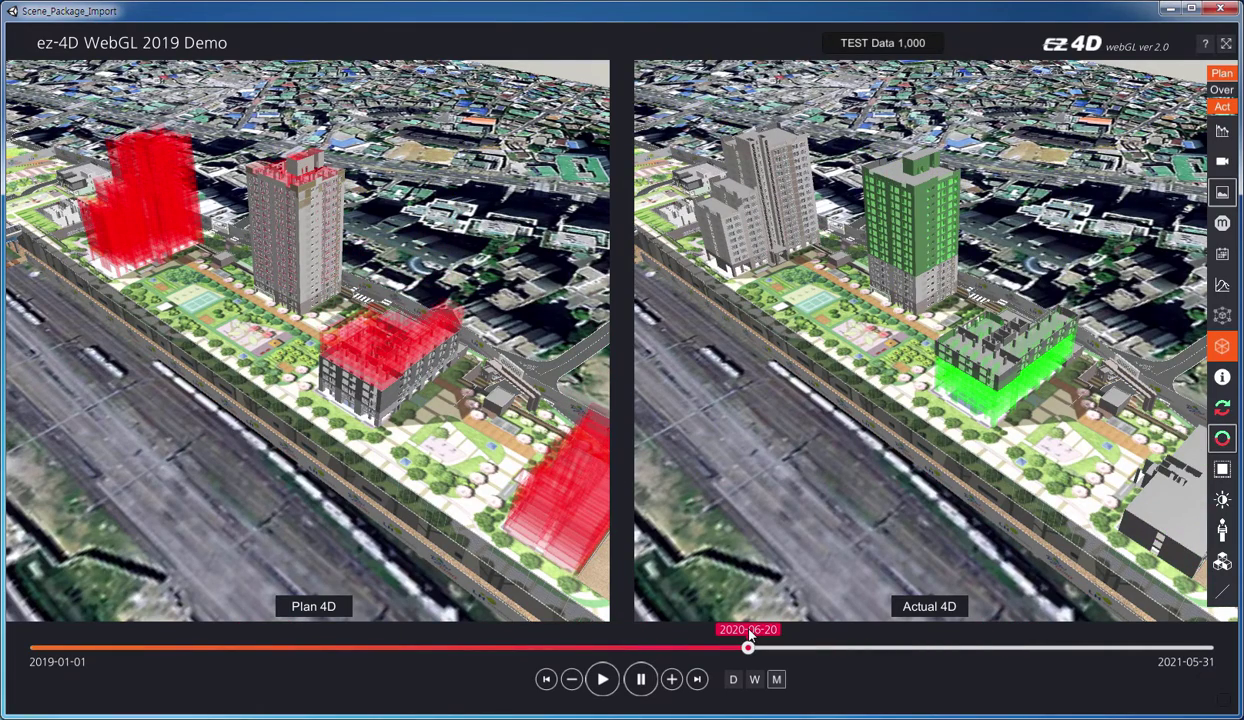
Step: Switch to the overlay comparison without difference colours, set the date to 2020-09-14 and shift the plan/actual divider
{"action": "left_click", "coordinate": [1222, 90]}
{"action": "left_click_drag", "start_coordinate": [627, 327], "coordinate": [700, 368]}
{"action": "left_click", "coordinate": [1218, 443]}
{"action": "left_click_drag", "start_coordinate": [760, 425], "coordinate": [712, 266]}
{"action": "left_click_drag", "start_coordinate": [748, 648], "coordinate": [864, 648]}
{"action": "mouse_move", "coordinate": [700, 263]}
{"action": "left_mouse_down"}
{"action": "mouse_move", "coordinate": [958, 263]}
{"action": "mouse_move", "coordinate": [436, 263]}
{"action": "mouse_move", "coordinate": [688, 262]}
{"action": "left_mouse_up"}
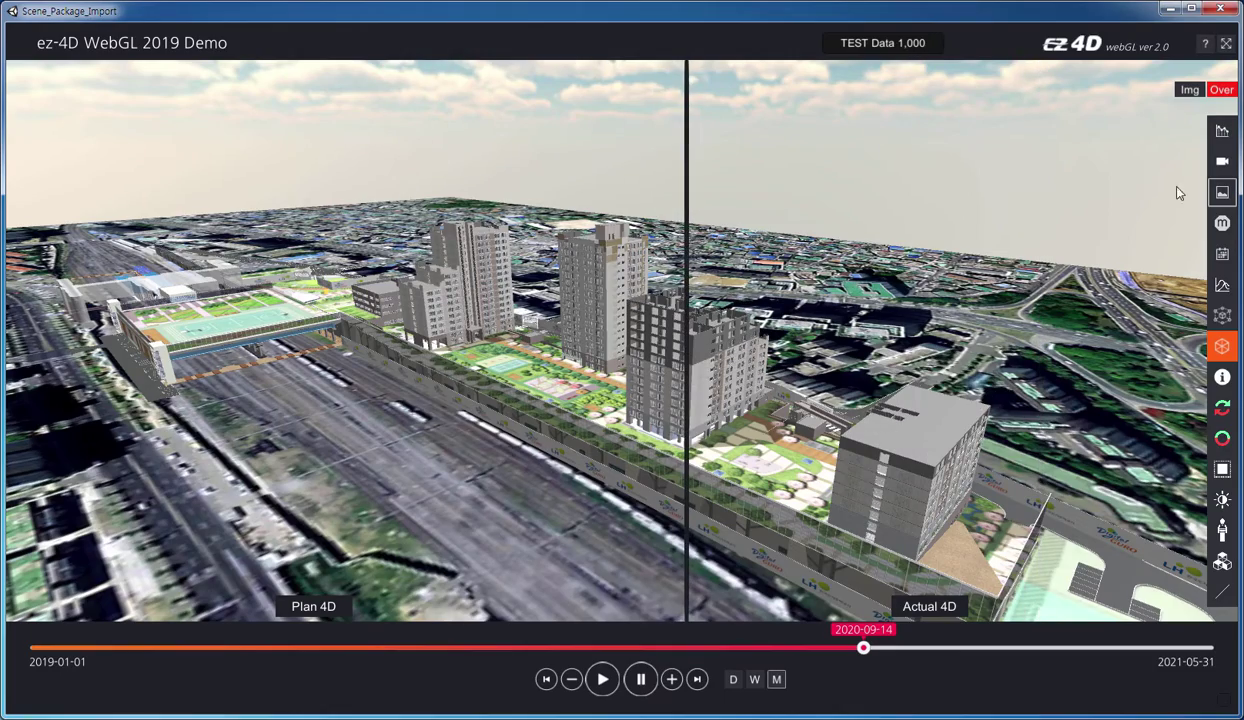
Step: Compare the site photos A and P with the model at 2021-05-31, moving the divider across each image
{"action": "left_click", "coordinate": [1190, 90]}
{"action": "left_click", "coordinate": [697, 679]}
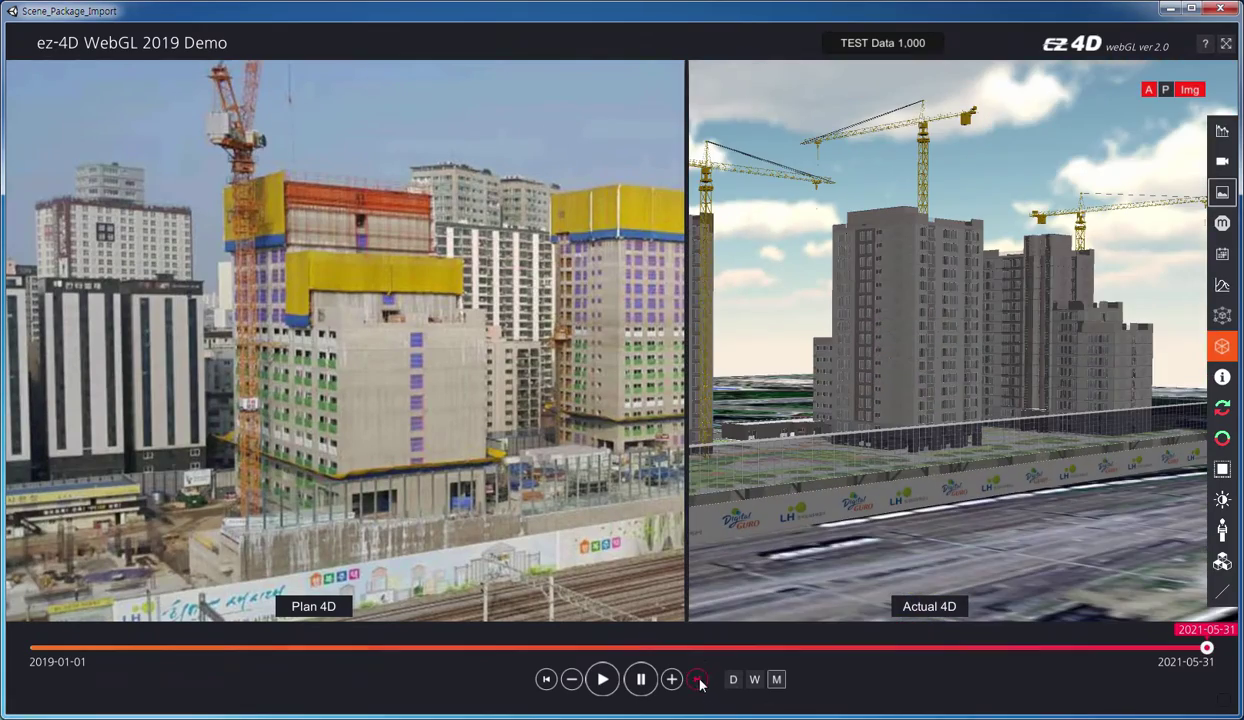
{"action": "left_click_drag", "start_coordinate": [680, 432], "coordinate": [650, 440]}
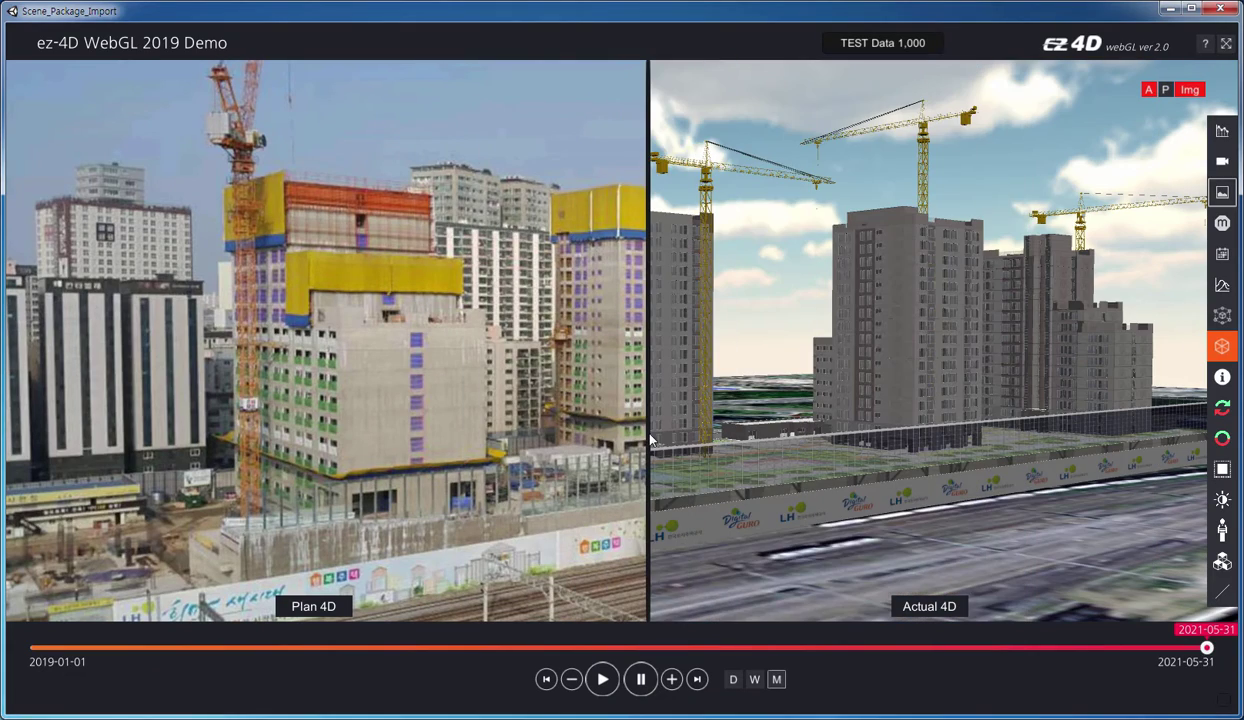
{"action": "left_click", "coordinate": [1166, 90]}
{"action": "left_click_drag", "start_coordinate": [656, 371], "coordinate": [778, 375]}
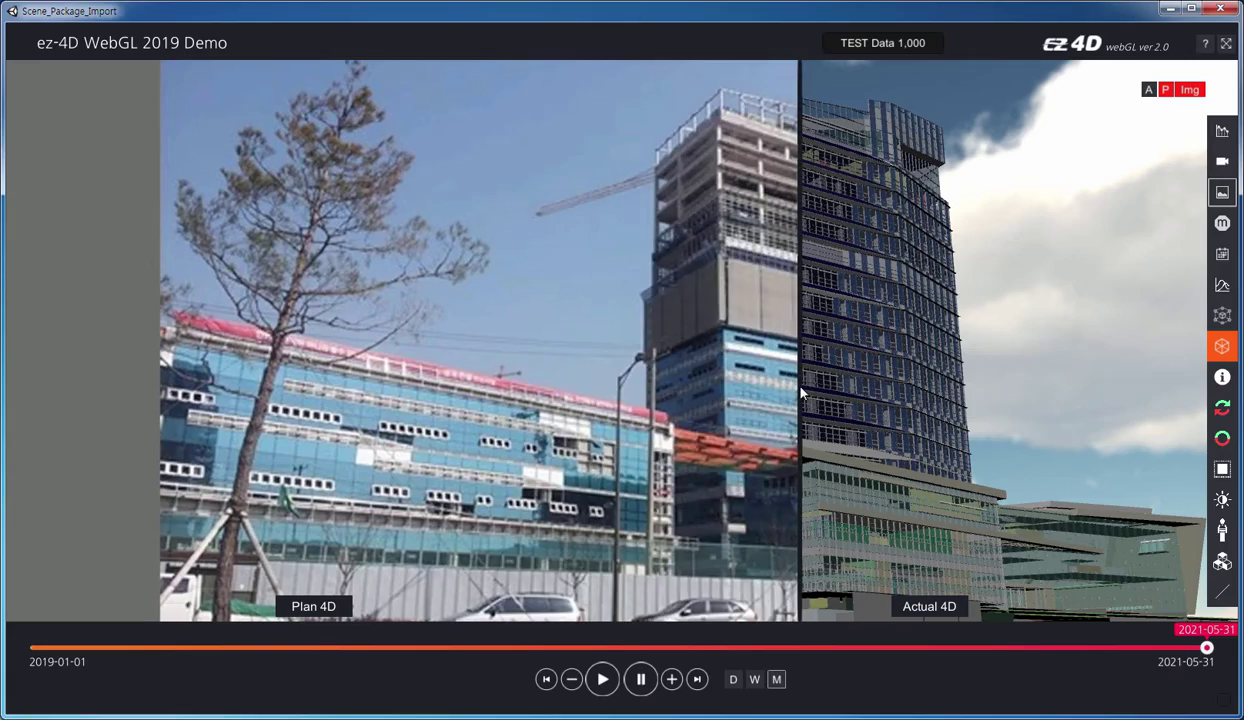
{"action": "left_click", "coordinate": [1164, 90]}
Step: Show plan and actual side by side with the current activity list, and play from 2019-09-21 to 2020-06-28
{"action": "left_click", "coordinate": [1222, 107]}
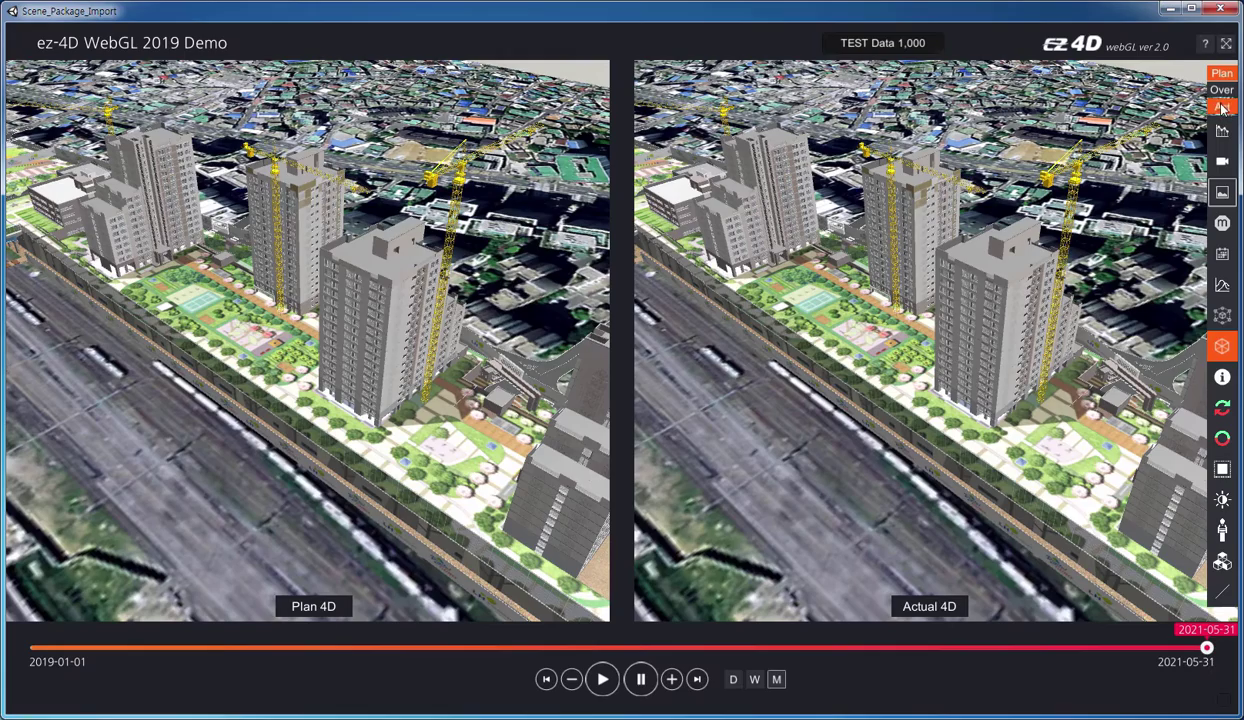
{"action": "left_click", "coordinate": [386, 649]}
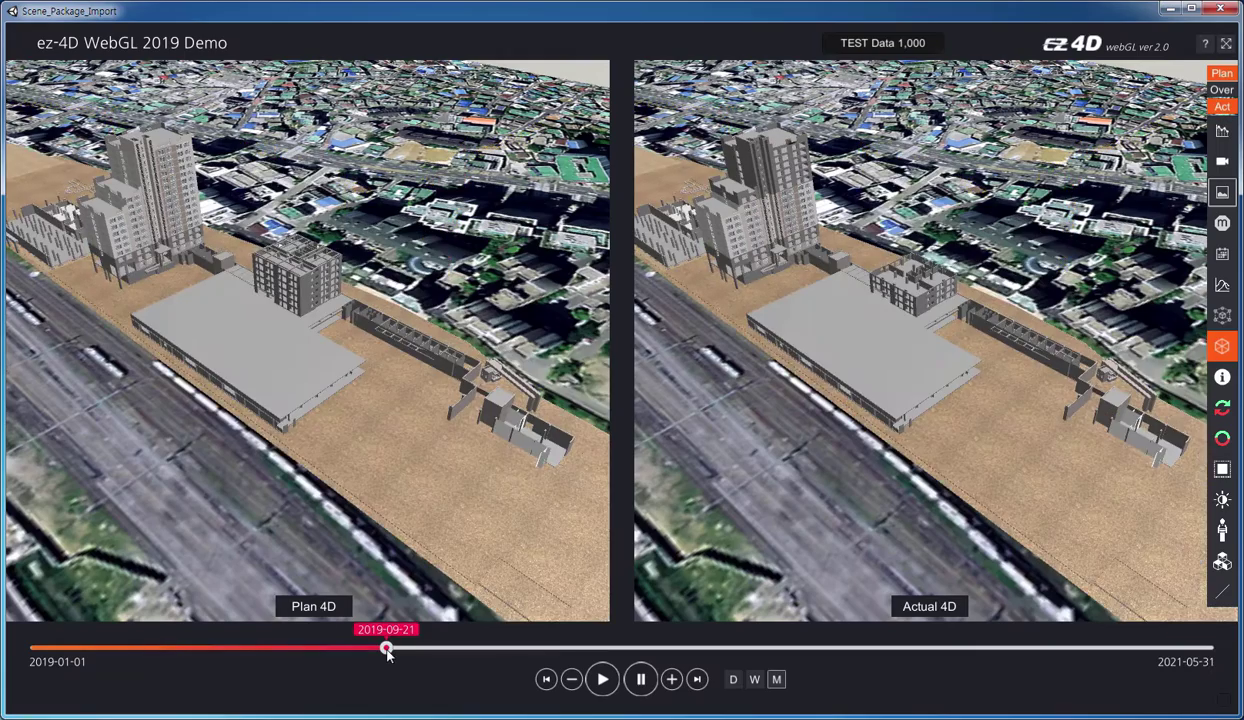
{"action": "left_click", "coordinate": [1222, 470]}
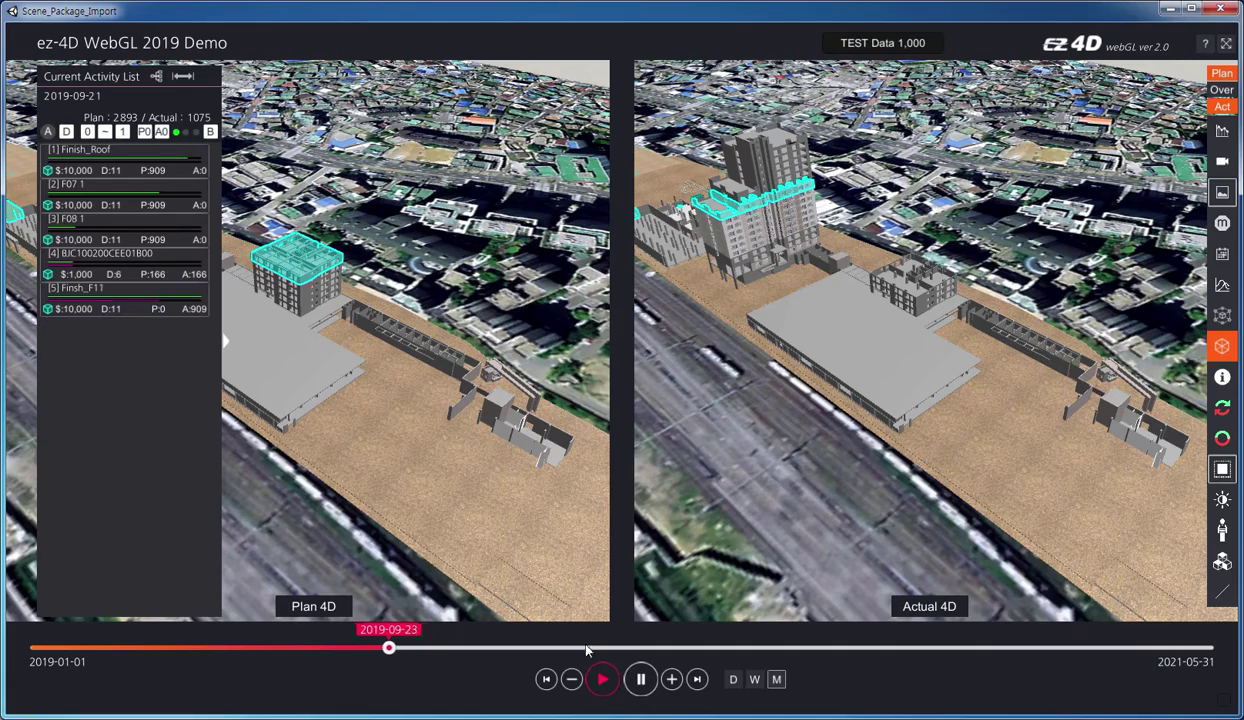
{"action": "left_click", "coordinate": [610, 682]}
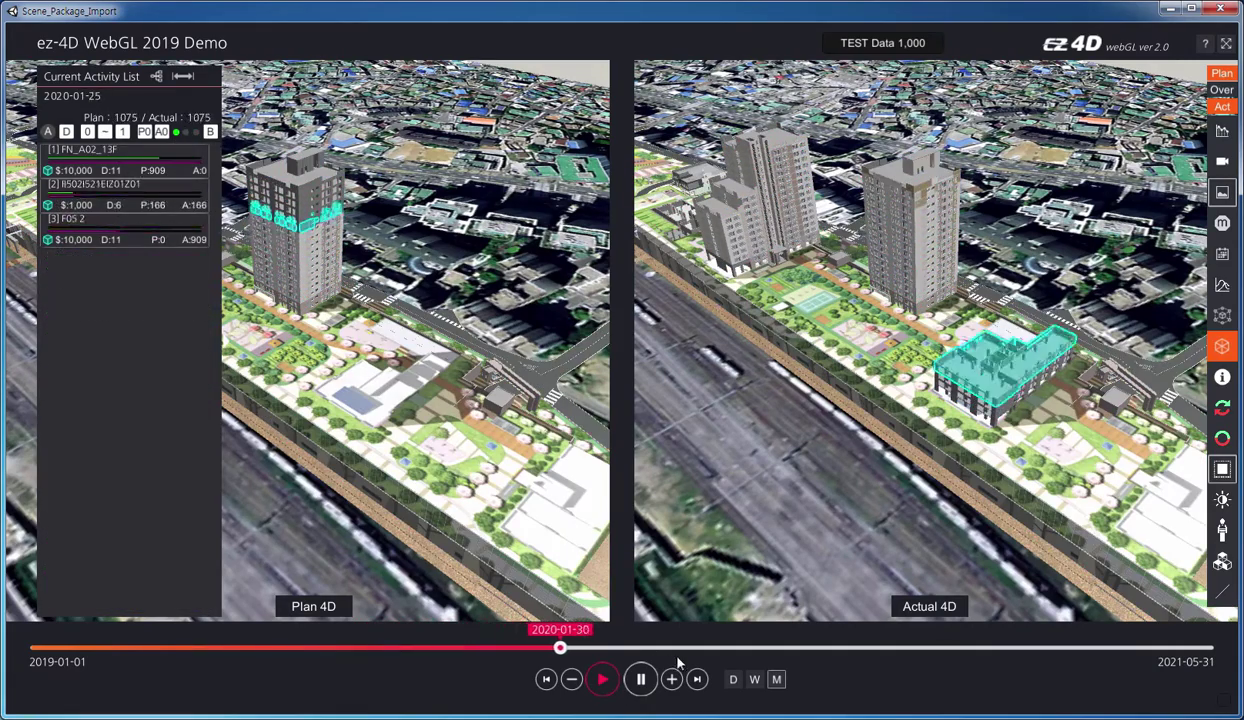
{"action": "left_click", "coordinate": [641, 680]}
Step: Locate the listed activities F10 2, F08 3, FN_A04_02F and F09 2 in the plan and actual models
{"action": "left_click", "coordinate": [79, 146]}
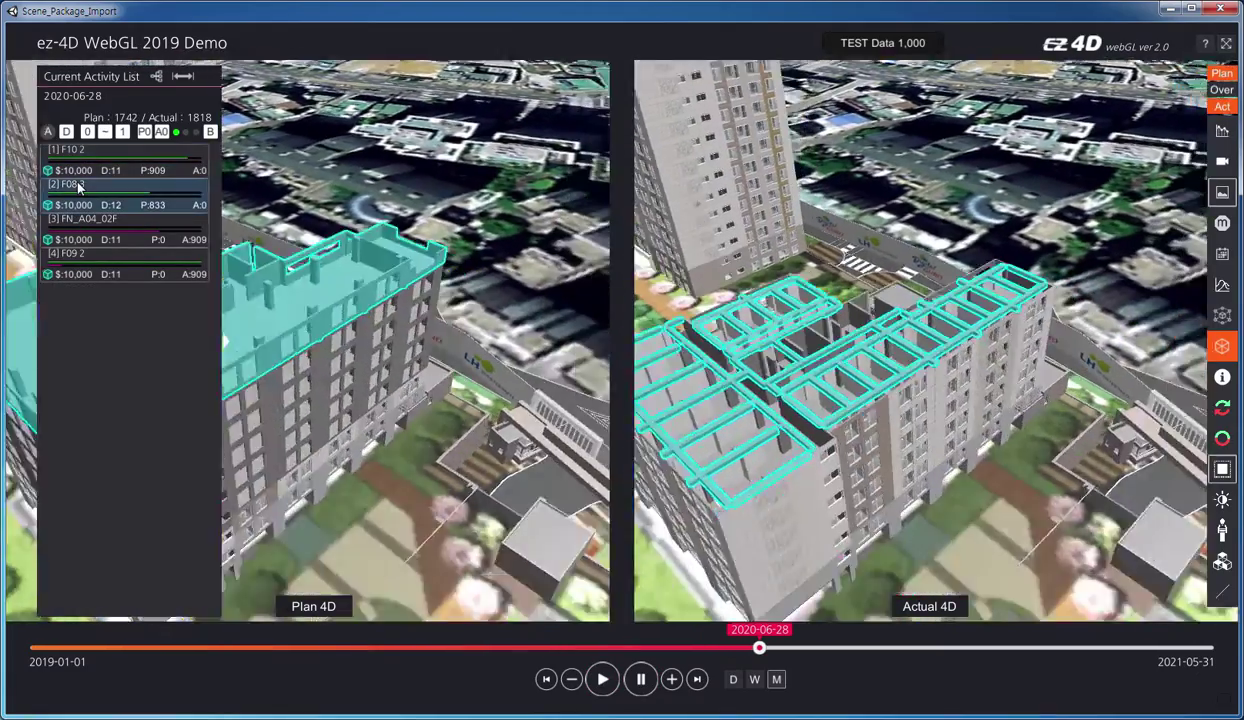
{"action": "left_click", "coordinate": [78, 185]}
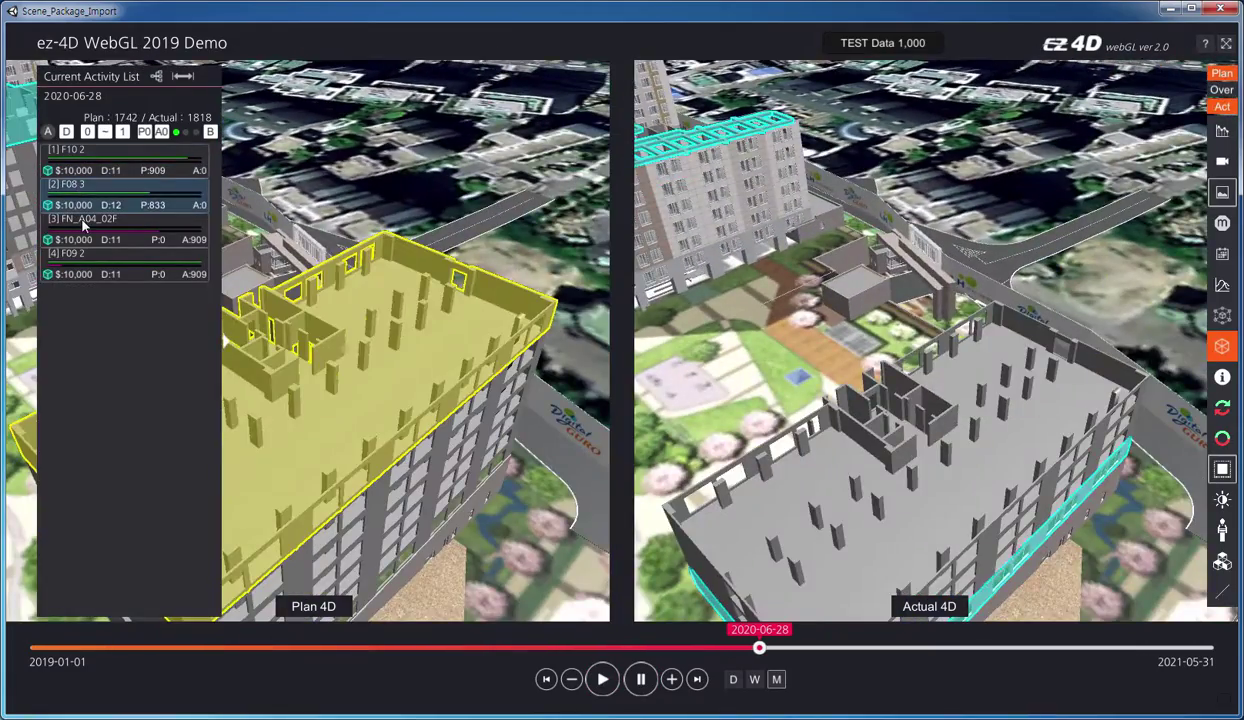
{"action": "left_click", "coordinate": [85, 224]}
{"action": "left_click", "coordinate": [86, 247]}
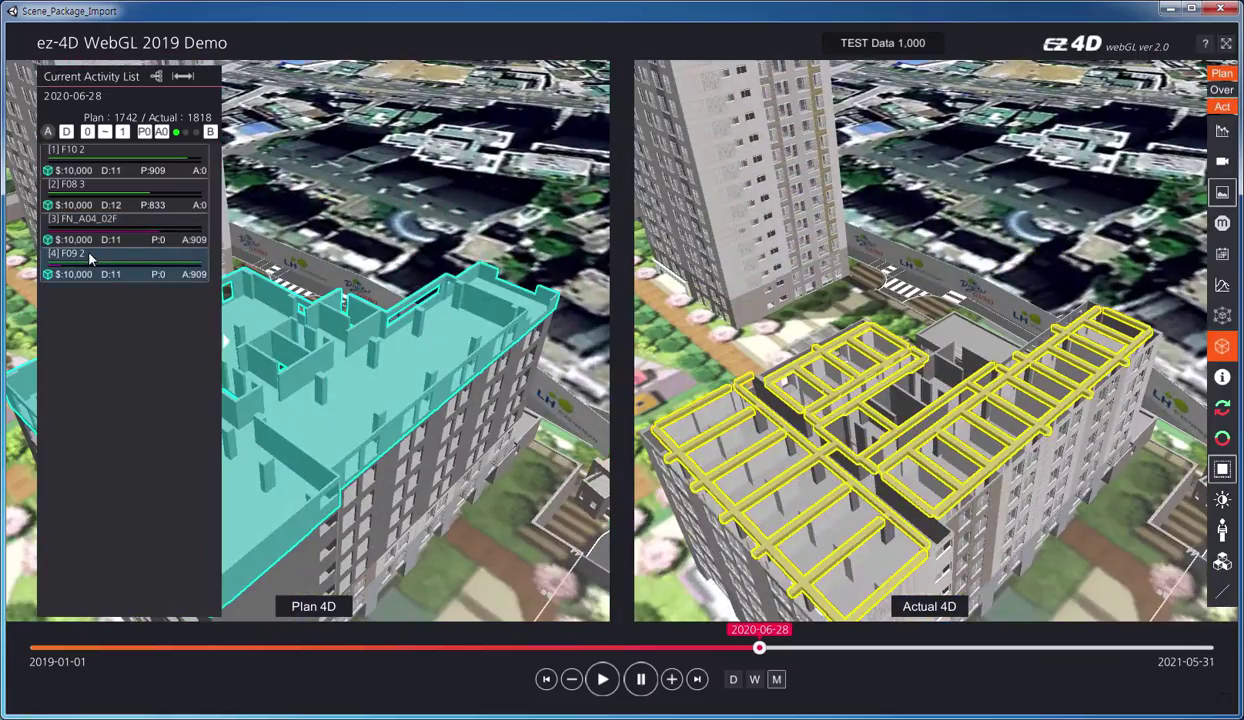
{"action": "scroll", "coordinate": [617, 329], "scroll_direction": "down", "scroll_amount": 5}
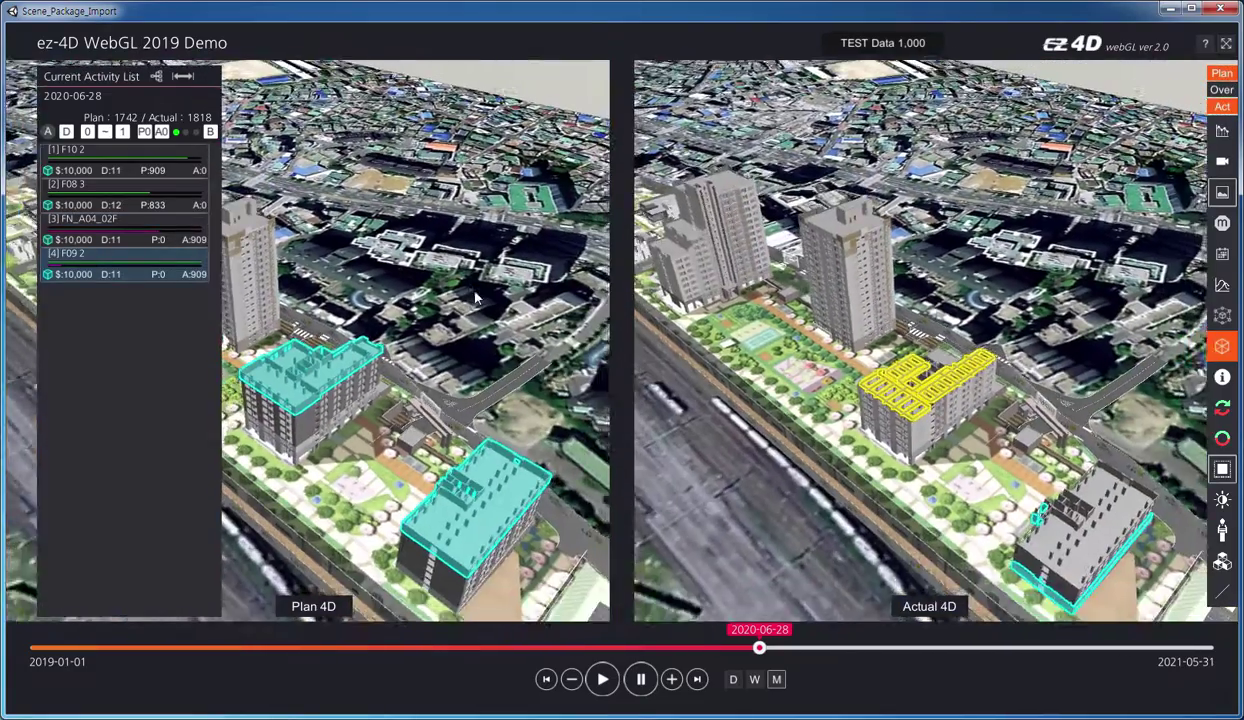
{"action": "middle_click_drag", "start_coordinate": [470, 304], "coordinate": [484, 287]}
Step: Display the WBS schedule and set the activity list period from 2020-06-28 to 2020-09-28
{"action": "left_click", "coordinate": [1224, 316]}
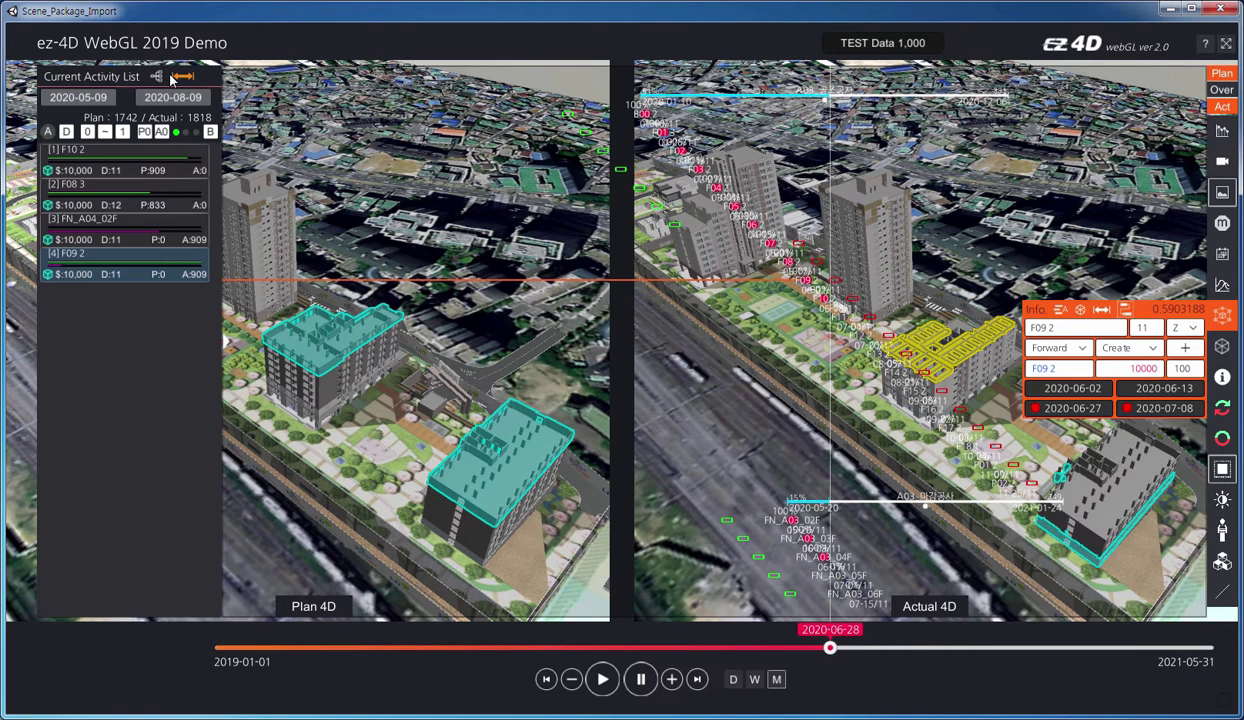
{"action": "left_click", "coordinate": [93, 97]}
{"action": "left_click", "coordinate": [678, 680]}
{"action": "left_click", "coordinate": [678, 680]}
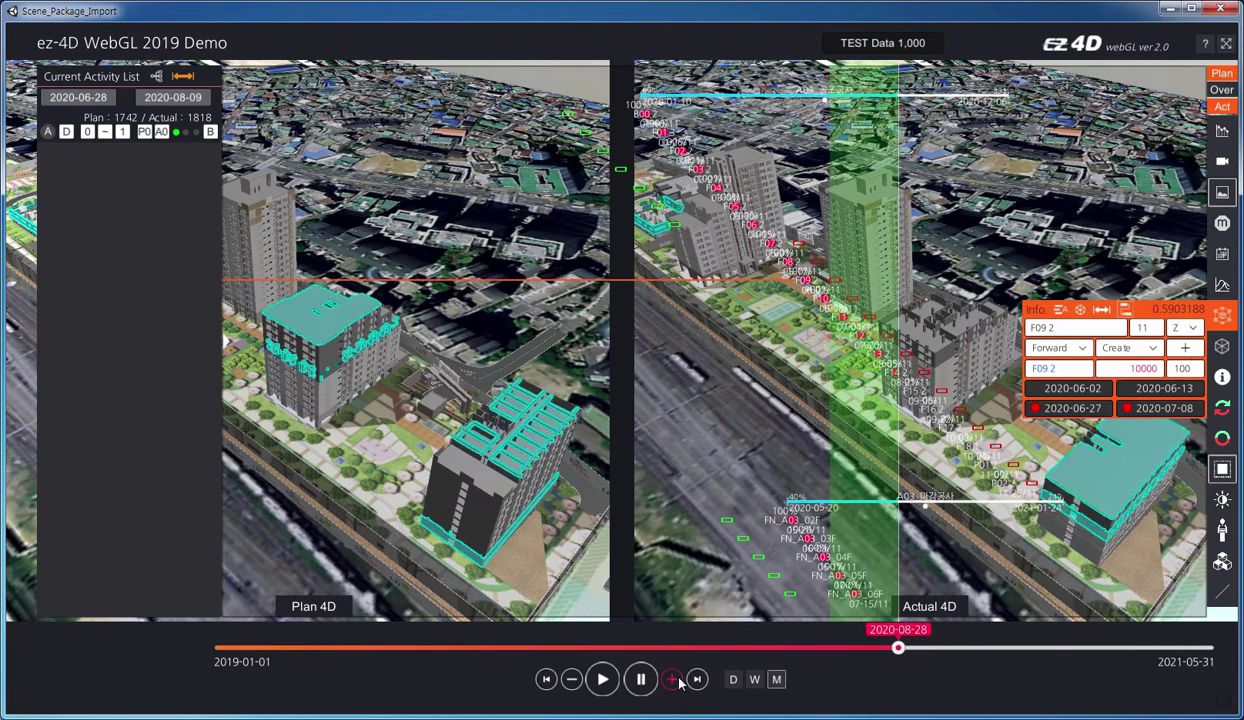
{"action": "left_click", "coordinate": [678, 680]}
{"action": "left_click", "coordinate": [190, 96]}
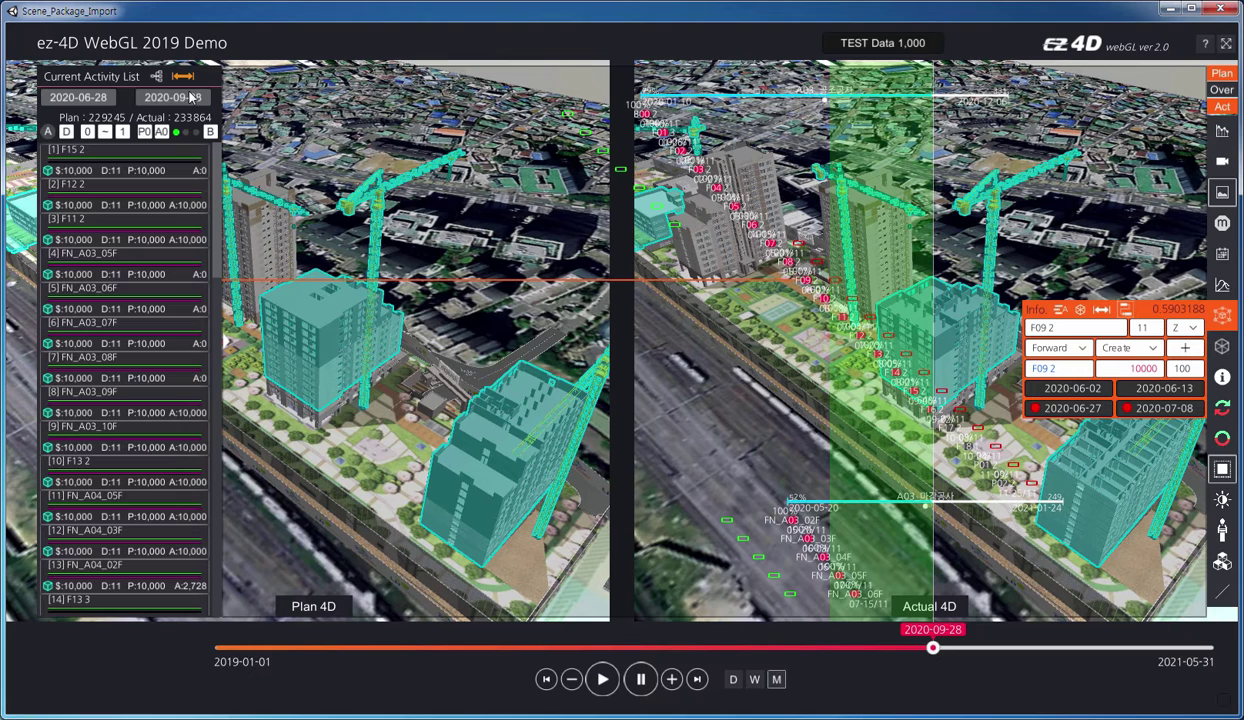
Step: Filter the activity list by the A03 and A04 골조공사 and 마감공사 WBS items in turn, then clear the filter
{"action": "left_click", "coordinate": [158, 77]}
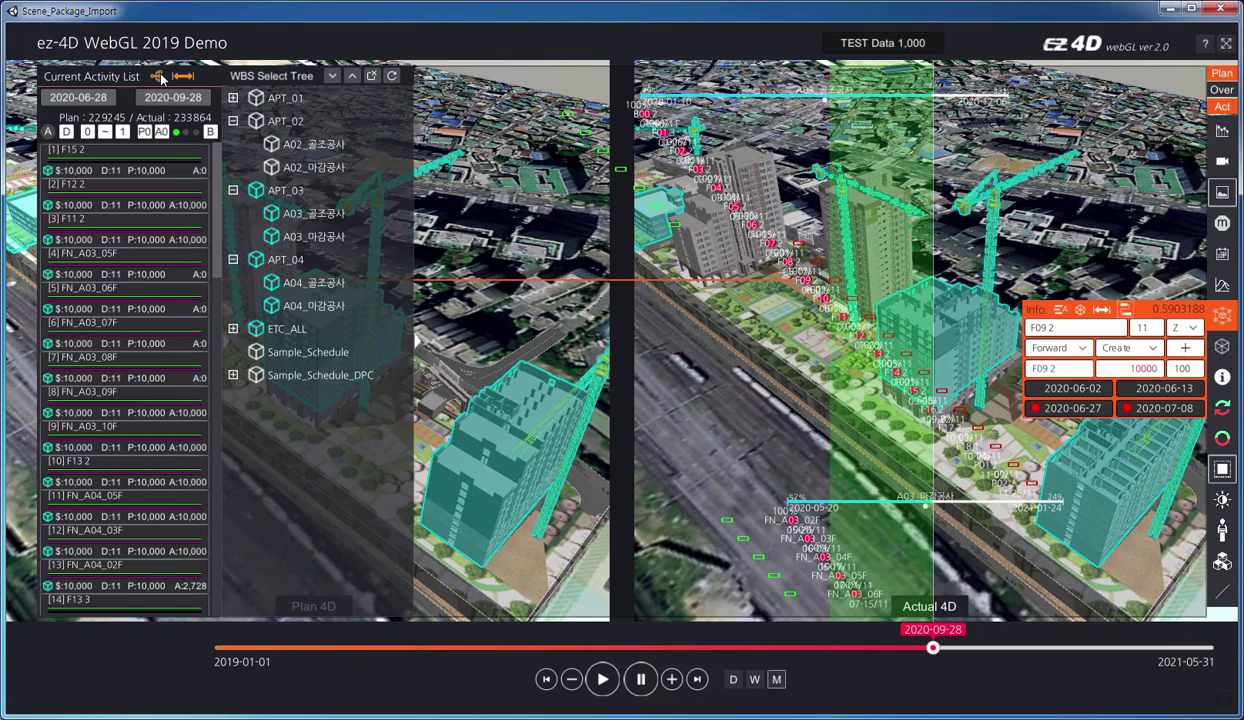
{"action": "left_click", "coordinate": [318, 215]}
{"action": "left_click", "coordinate": [323, 240]}
{"action": "left_click", "coordinate": [320, 277]}
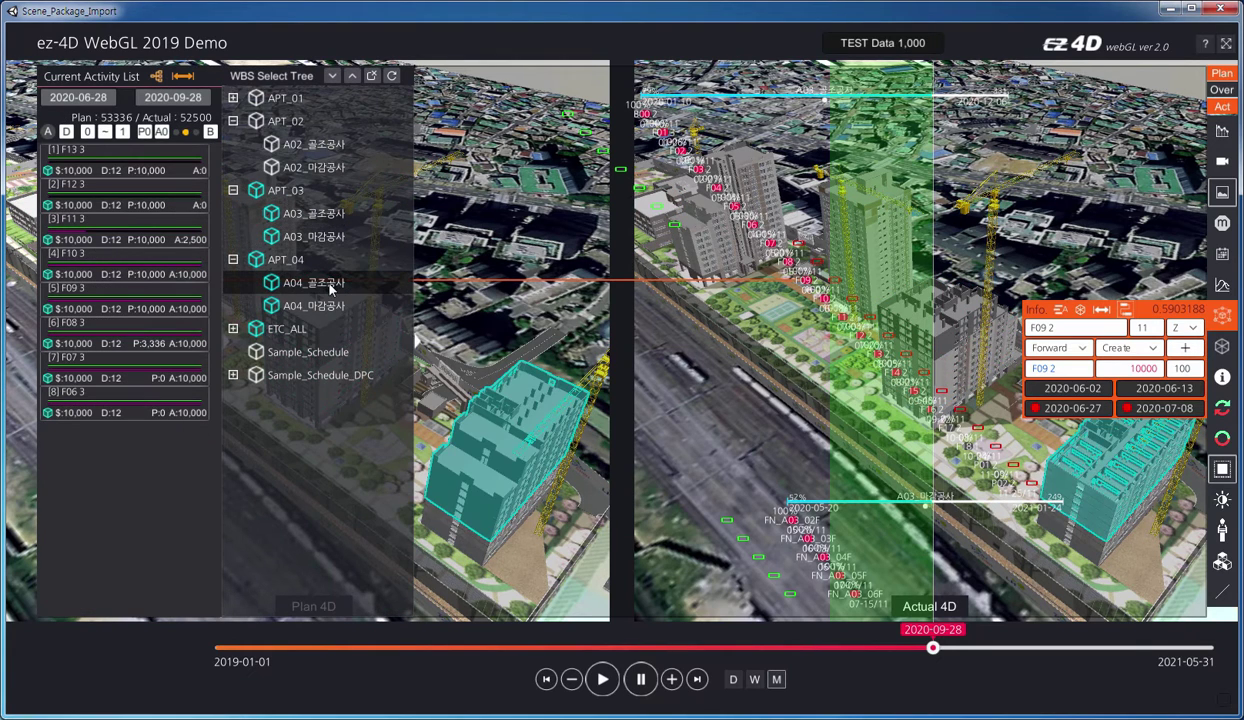
{"action": "left_click", "coordinate": [320, 300]}
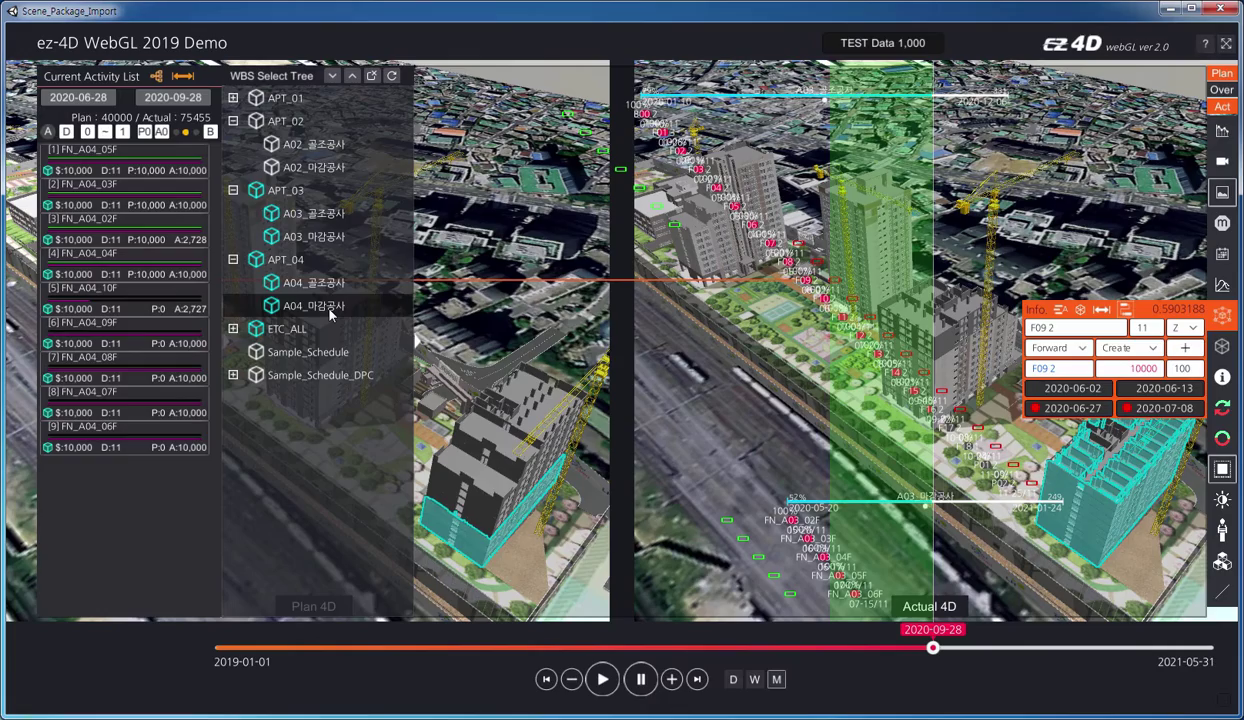
{"action": "left_click", "coordinate": [318, 462]}
{"action": "left_click_drag", "start_coordinate": [700, 340], "coordinate": [344, 294]}
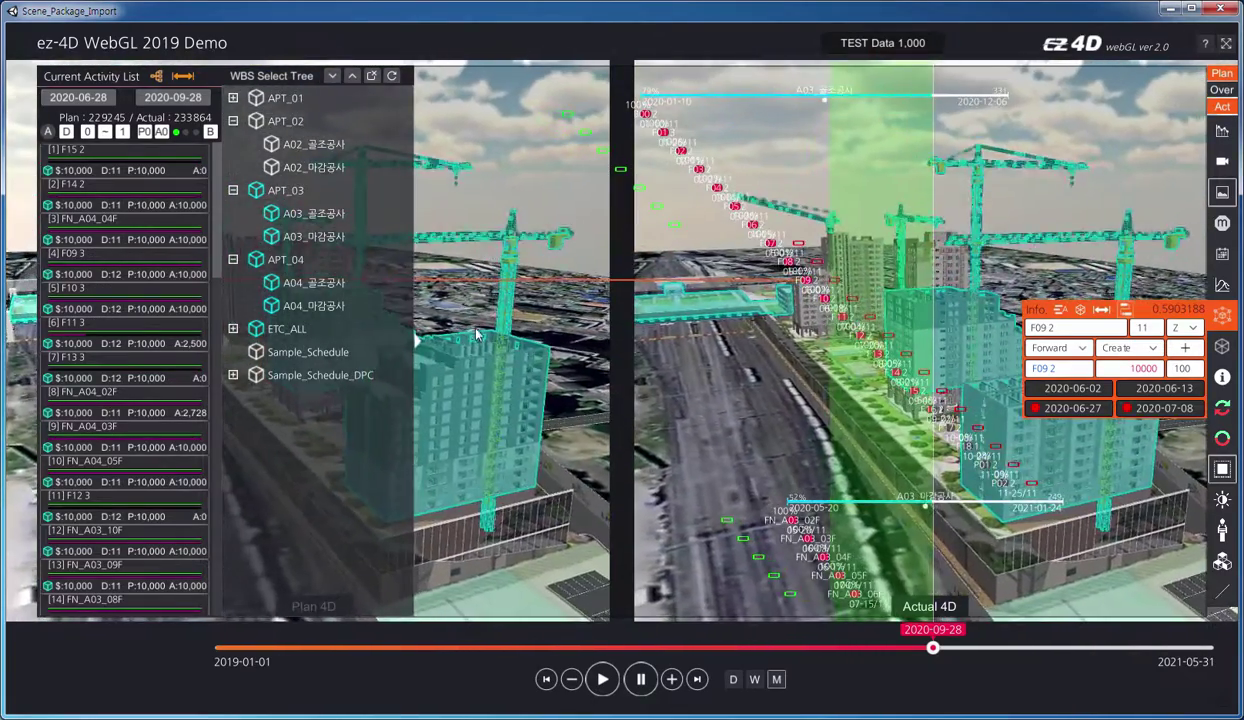
{"action": "scroll", "coordinate": [568, 407], "scroll_direction": "down", "scroll_amount": 3}
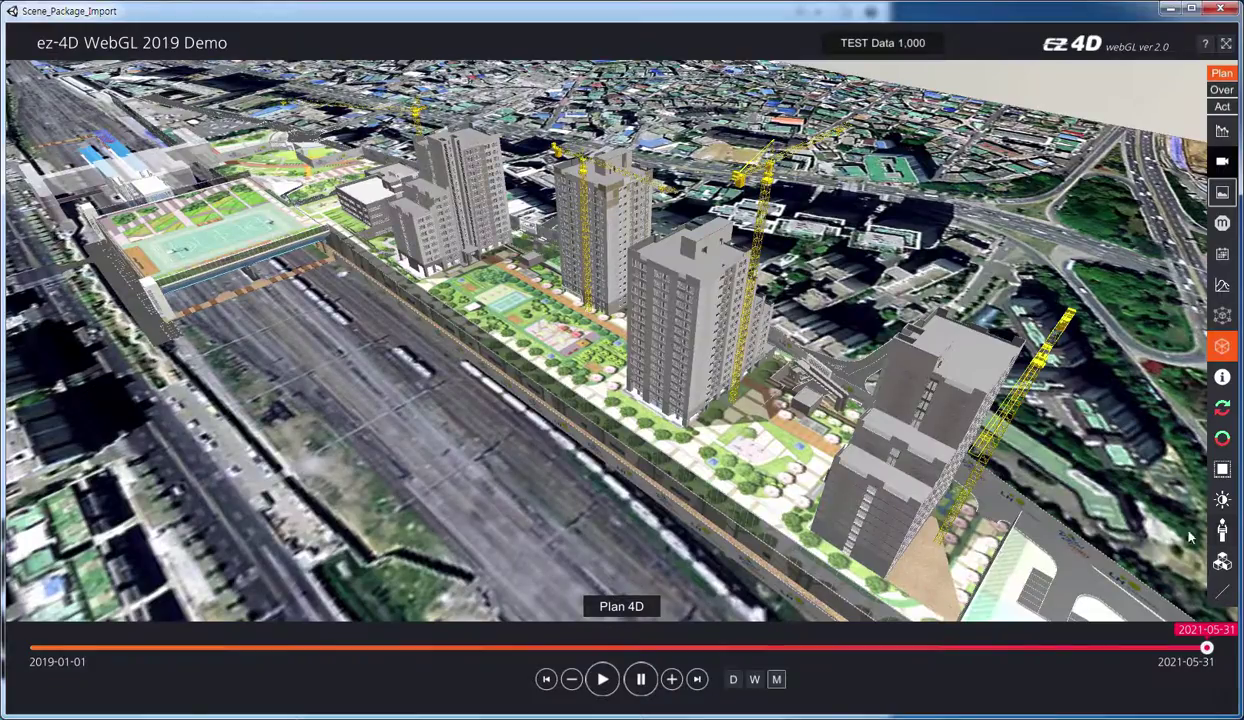
Step: Display the labor status by trade and inspect the worker figures on each floor of the buildings
{"action": "left_click", "coordinate": [1221, 533]}
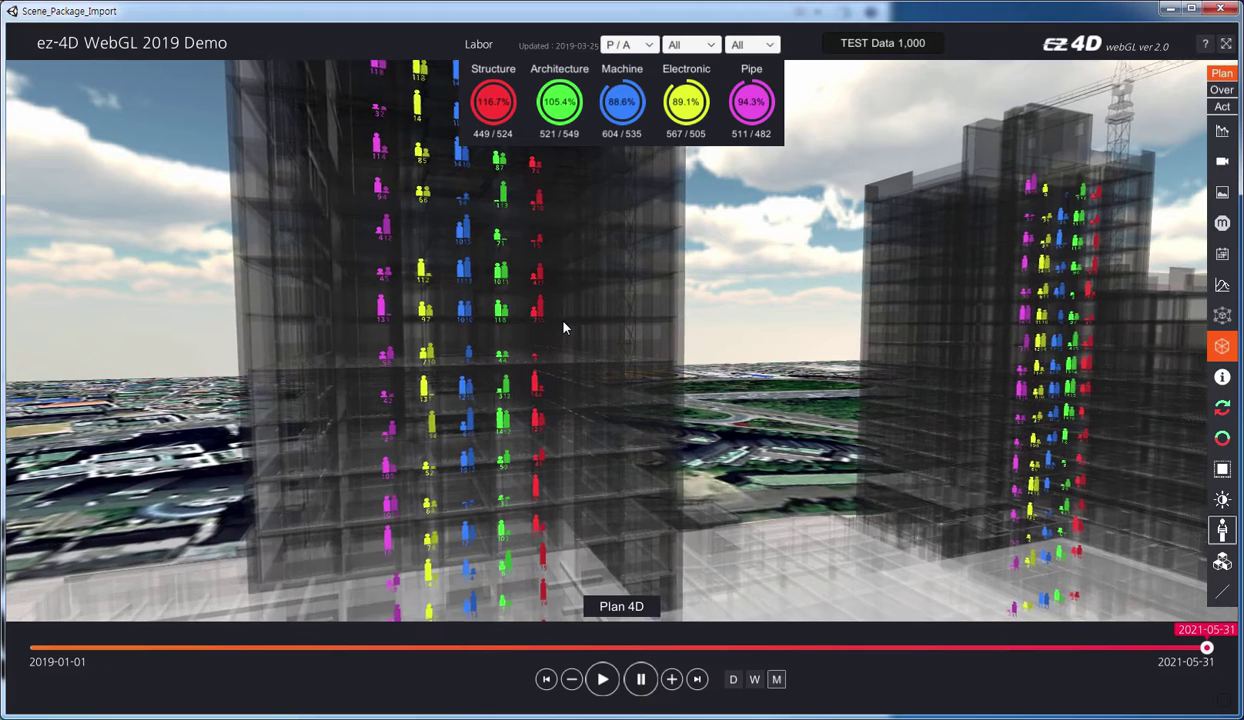
{"action": "mouse_move", "coordinate": [541, 316]}
{"action": "mouse_move", "coordinate": [427, 314]}
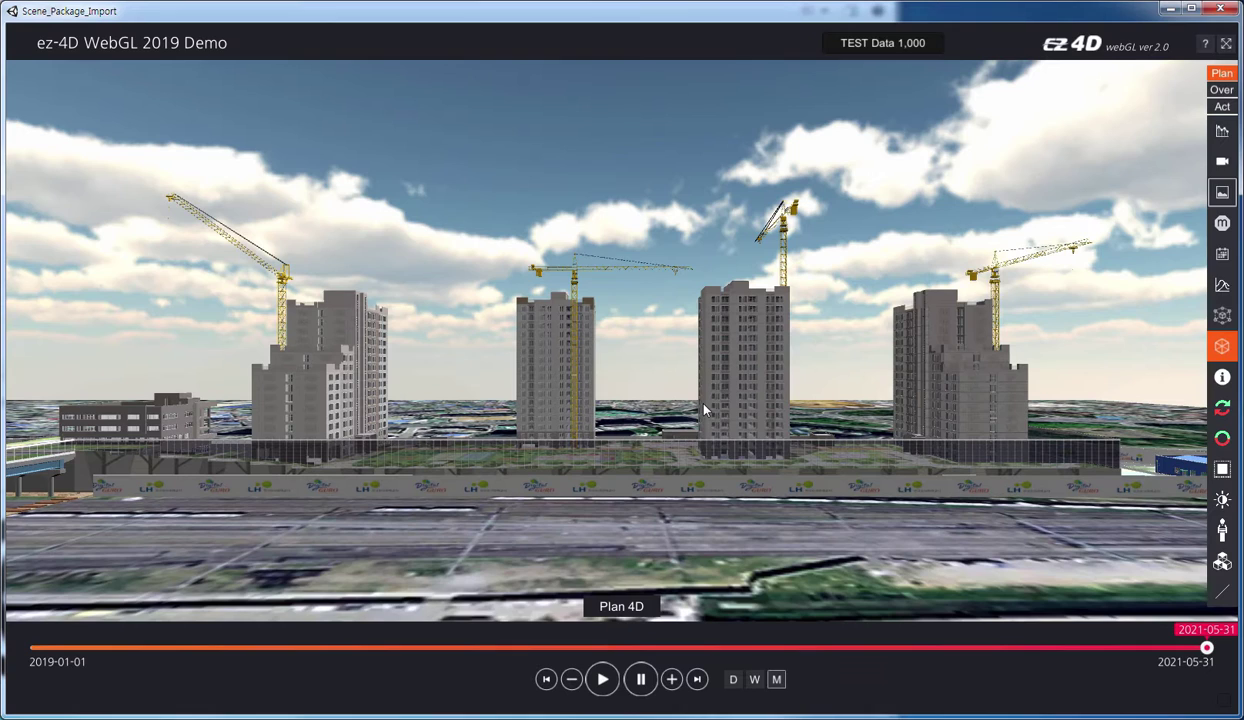
Step: Overlay the sloped activity lines on the front view of the model and set the date to 2020-07-12
{"action": "left_click", "coordinate": [1229, 595]}
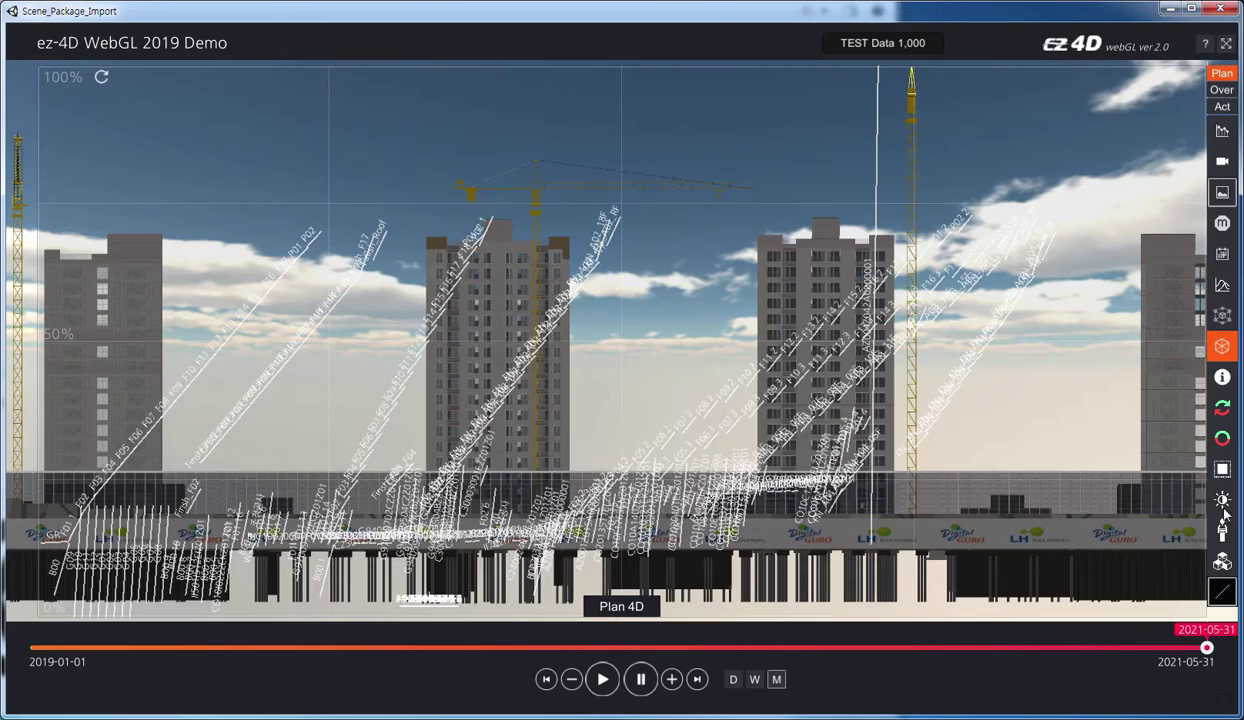
{"action": "left_click", "coordinate": [1223, 75]}
{"action": "left_click", "coordinate": [1223, 75]}
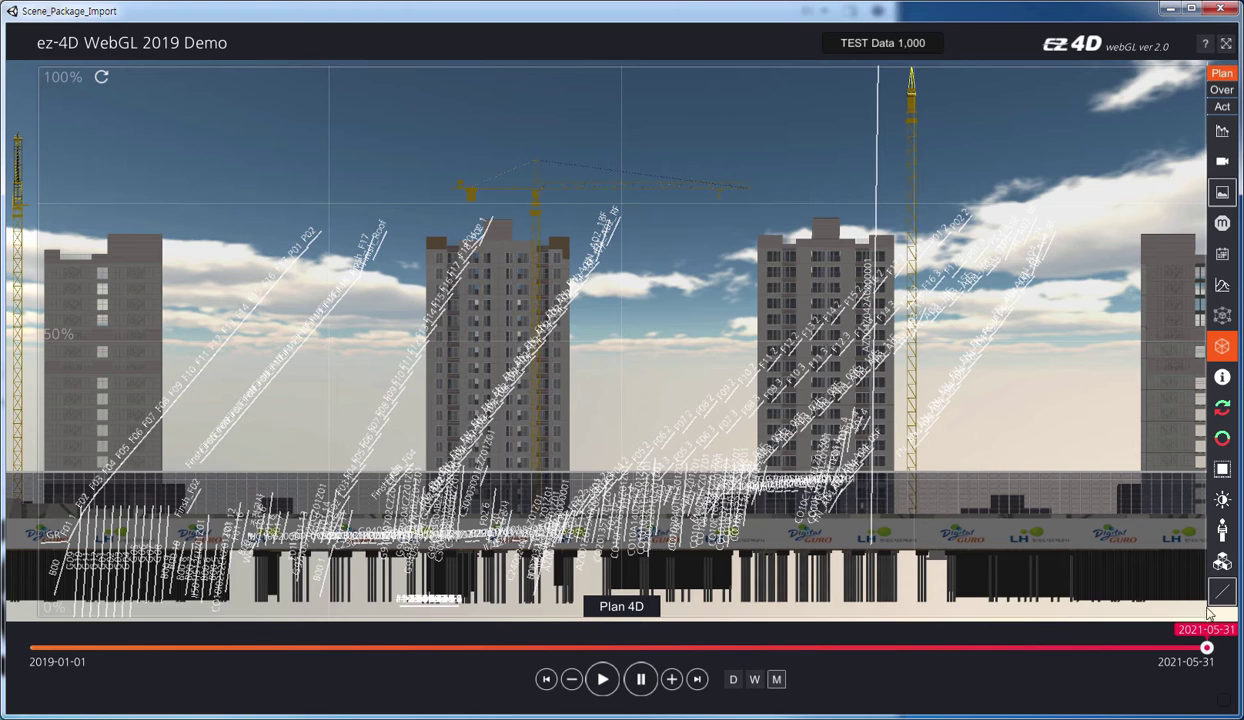
{"action": "left_click_drag", "start_coordinate": [931, 632], "coordinate": [779, 609]}
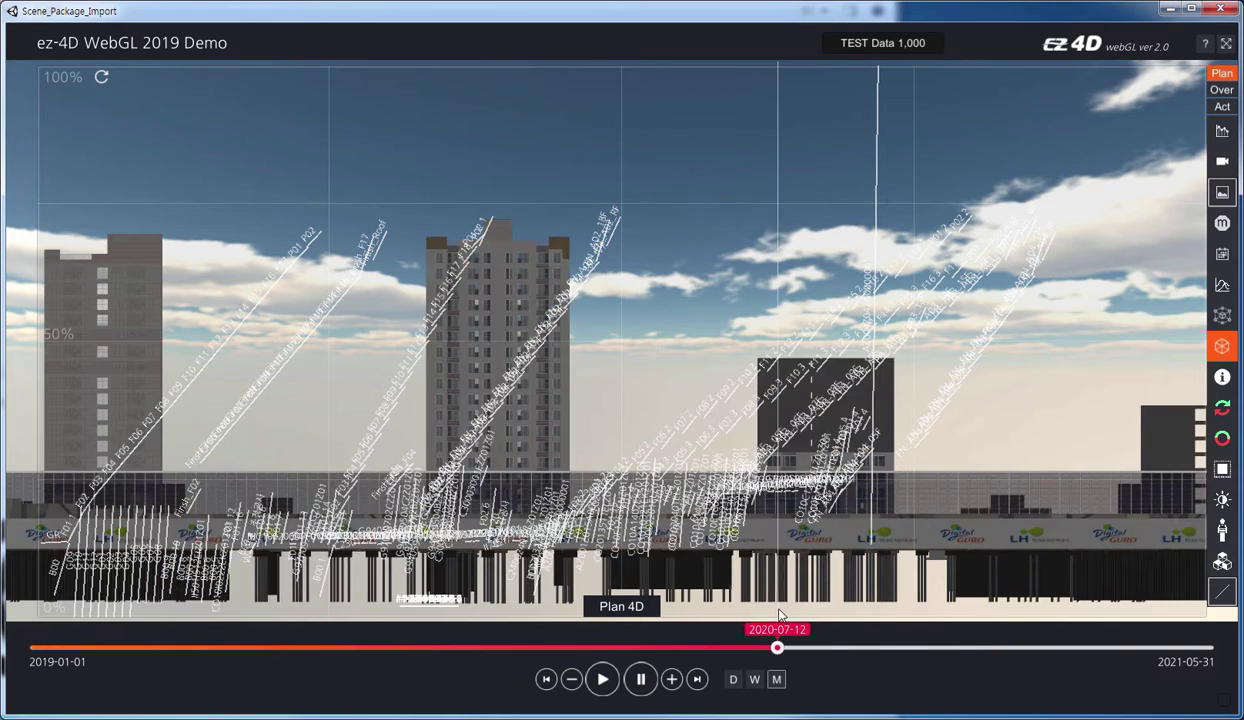
Step: Display the WBS schedule with the activity lines, expand APT_02 and select A02_마감공사
{"action": "left_click", "coordinate": [1224, 316]}
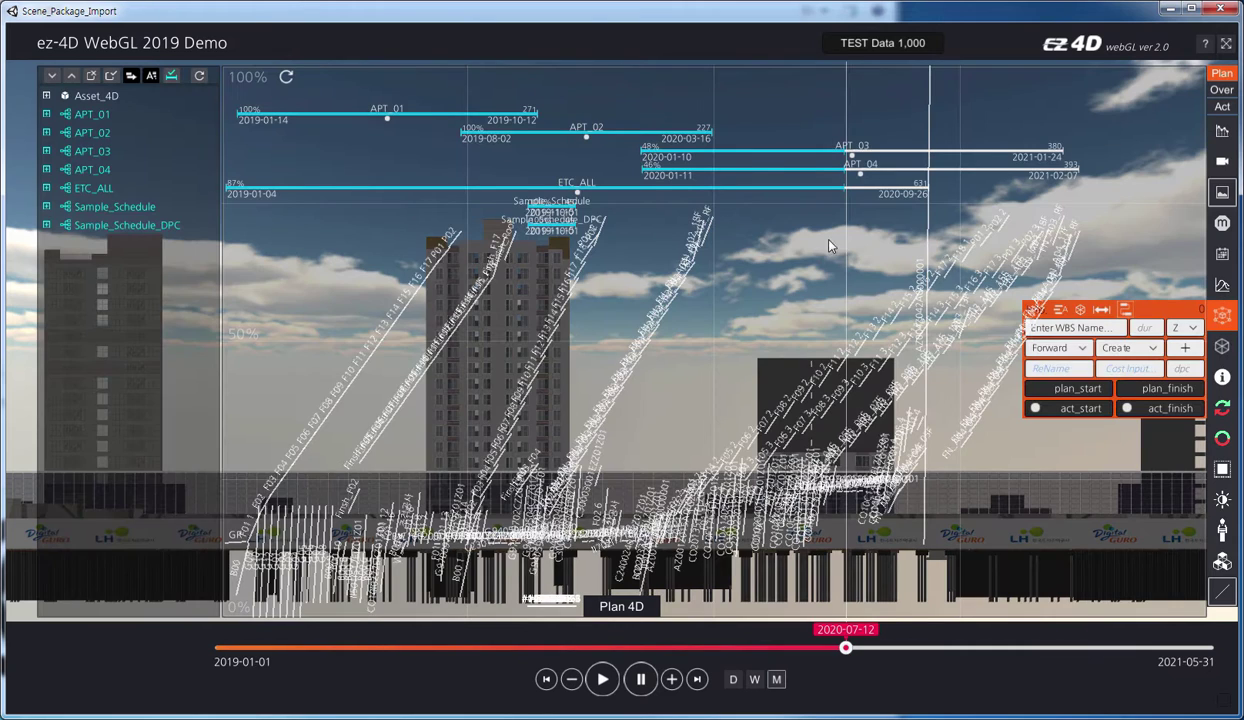
{"action": "left_click", "coordinate": [47, 133]}
{"action": "left_click", "coordinate": [130, 171]}
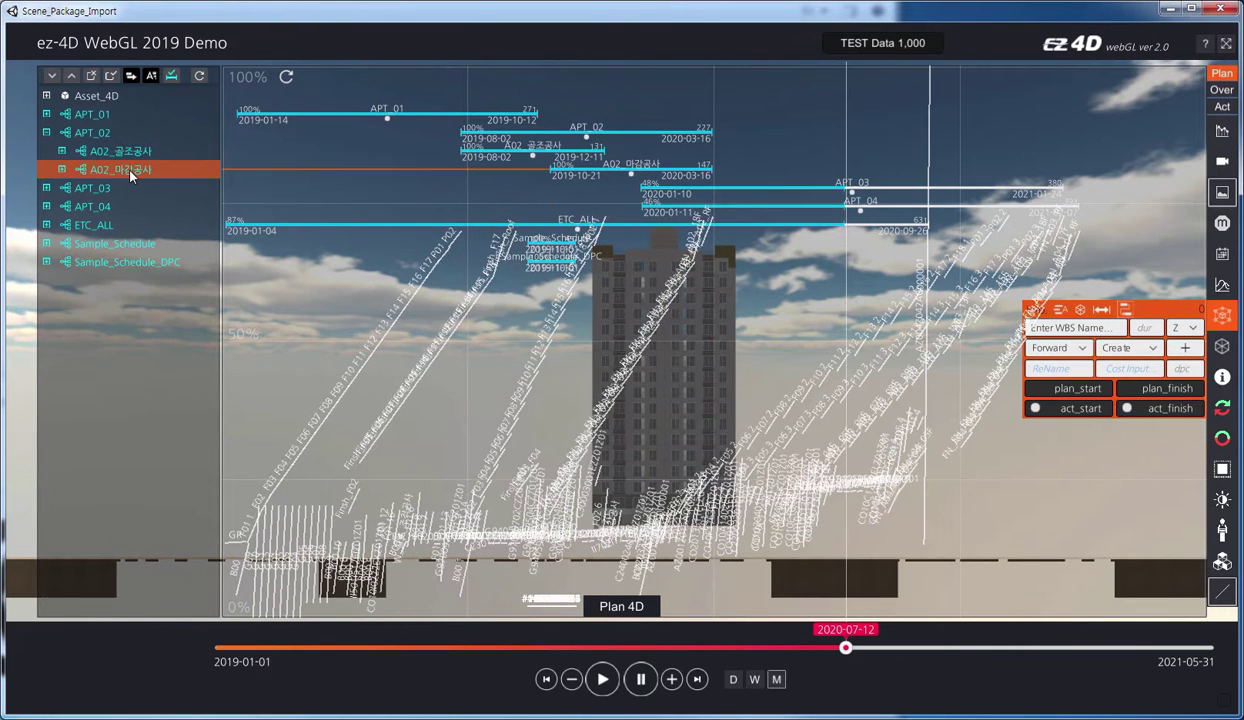
Step: Extend the A02_마감공사 activity in the schedule to finish on 2020-09-16, with its start on 2019-10-24
{"action": "left_click", "coordinate": [1101, 310]}
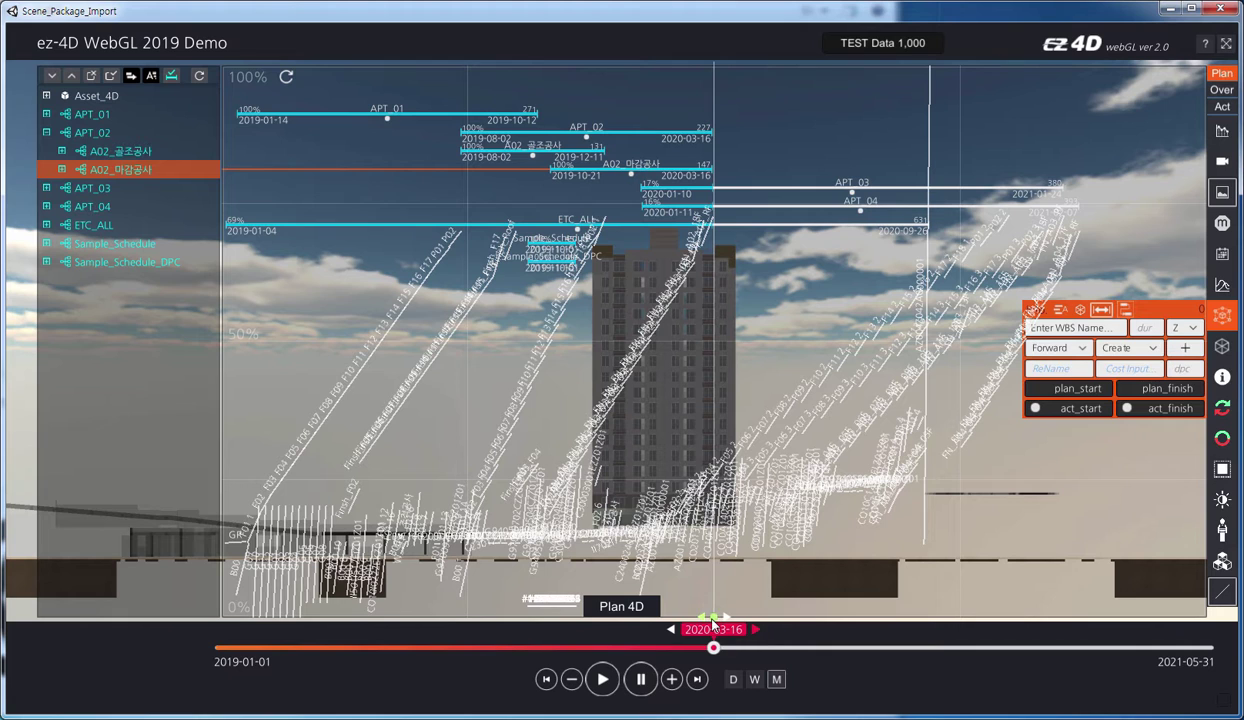
{"action": "left_click", "coordinate": [672, 679]}
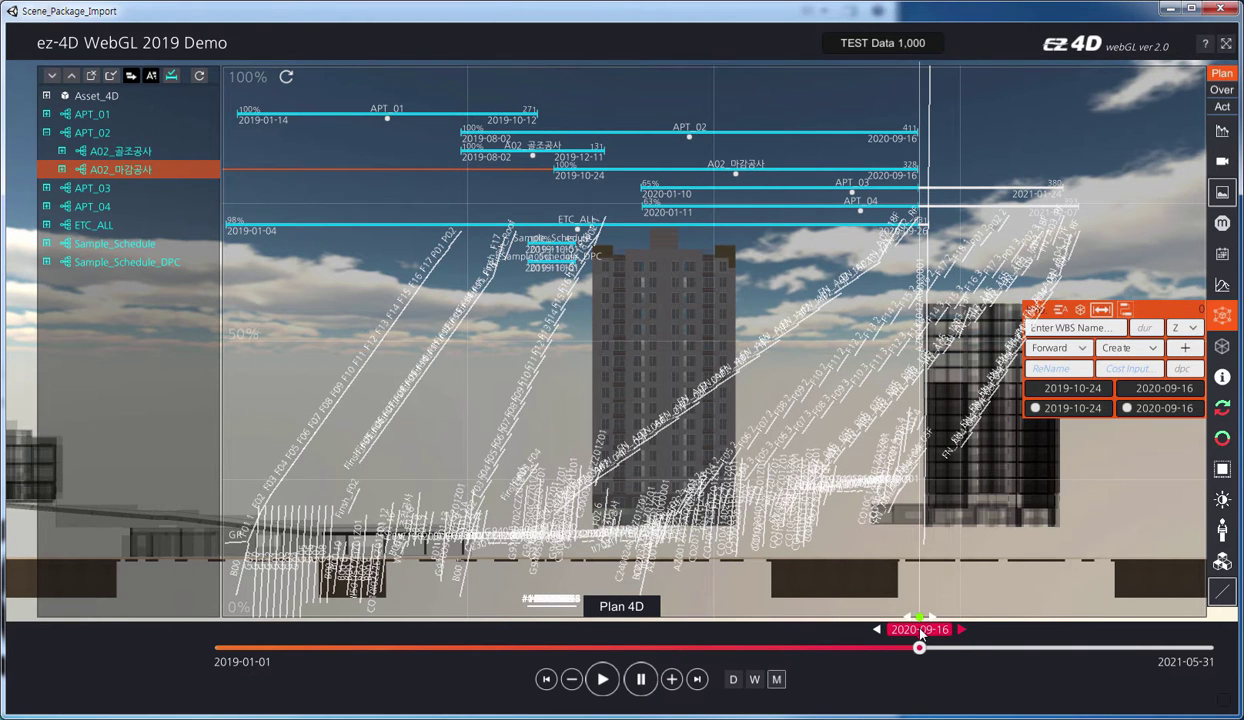
{"action": "left_click_drag", "start_coordinate": [322, 648], "coordinate": [920, 643]}
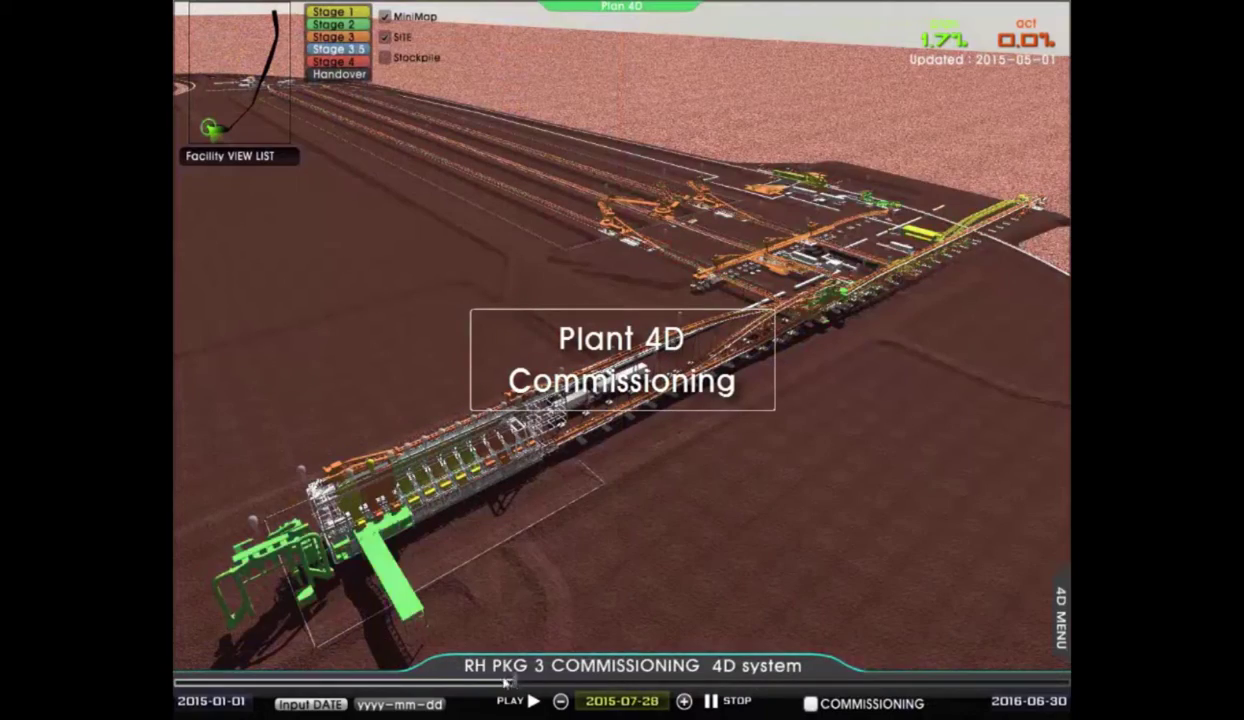
Step: In the RH PKG 3 COMMISSIONING model, set the date to 2015-05-26 and view the Stockyard and Screening Facility
{"action": "left_click", "coordinate": [413, 683]}
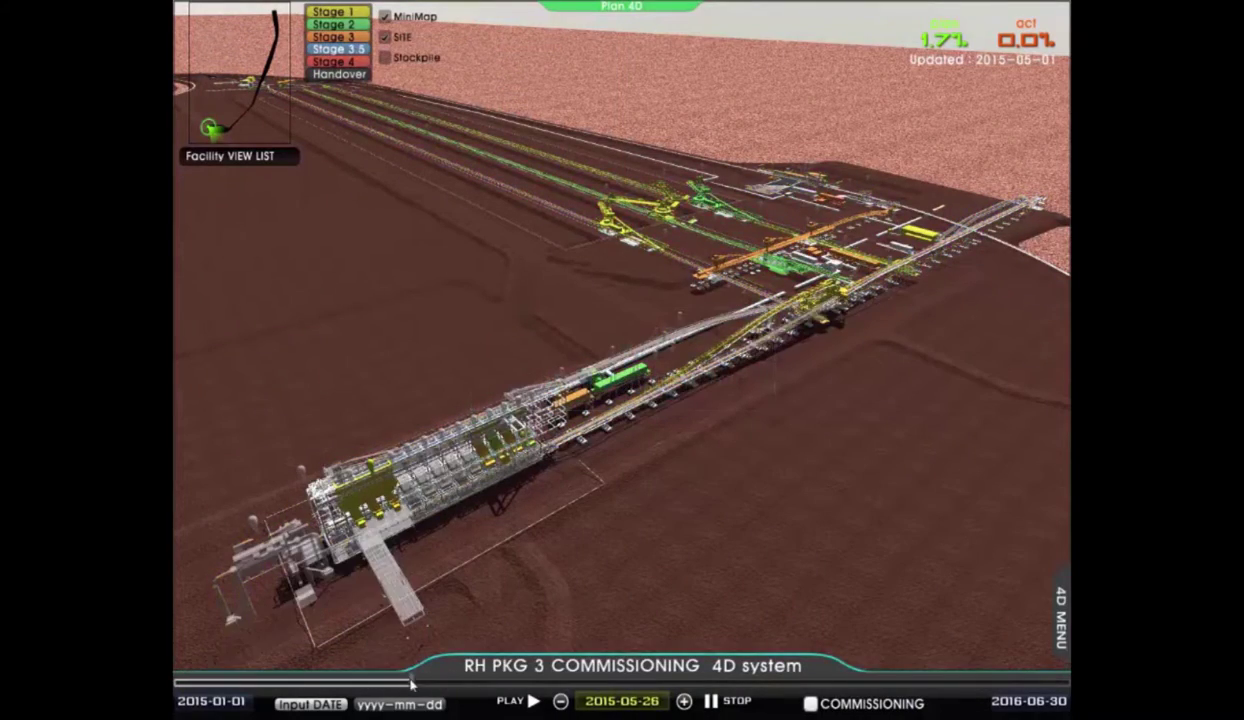
{"action": "left_click", "coordinate": [240, 155]}
{"action": "left_click", "coordinate": [239, 239]}
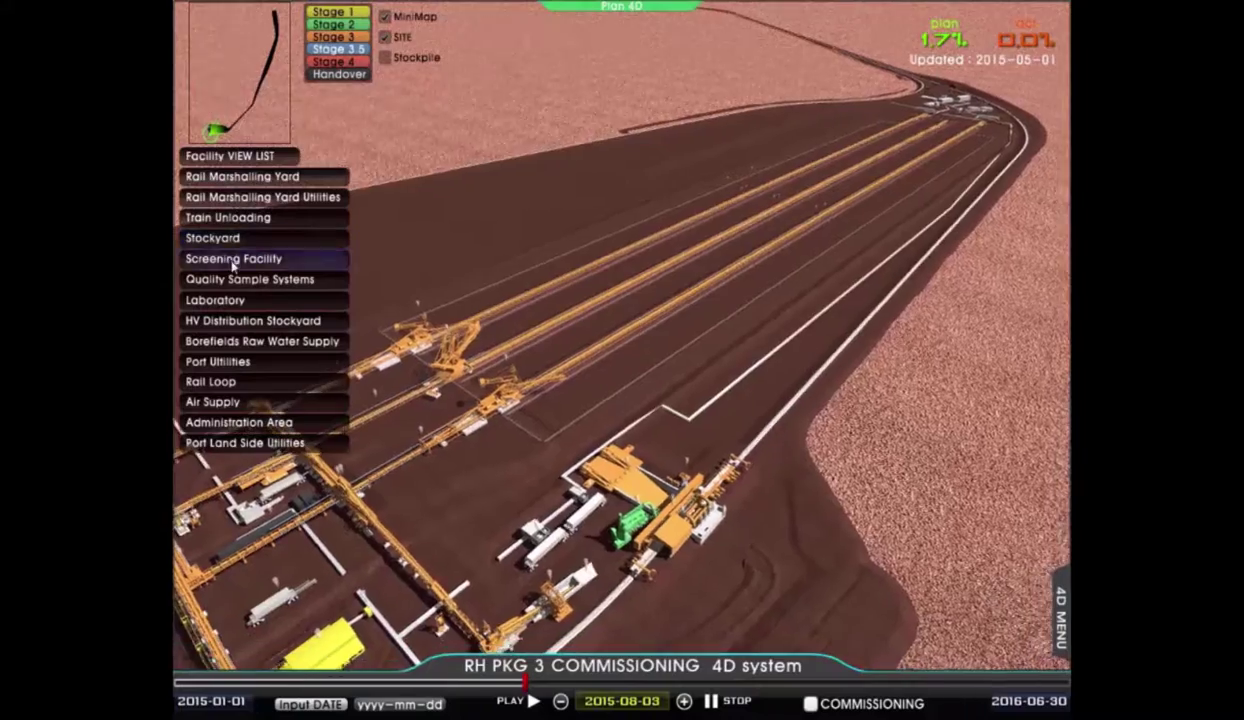
{"action": "left_click", "coordinate": [233, 260]}
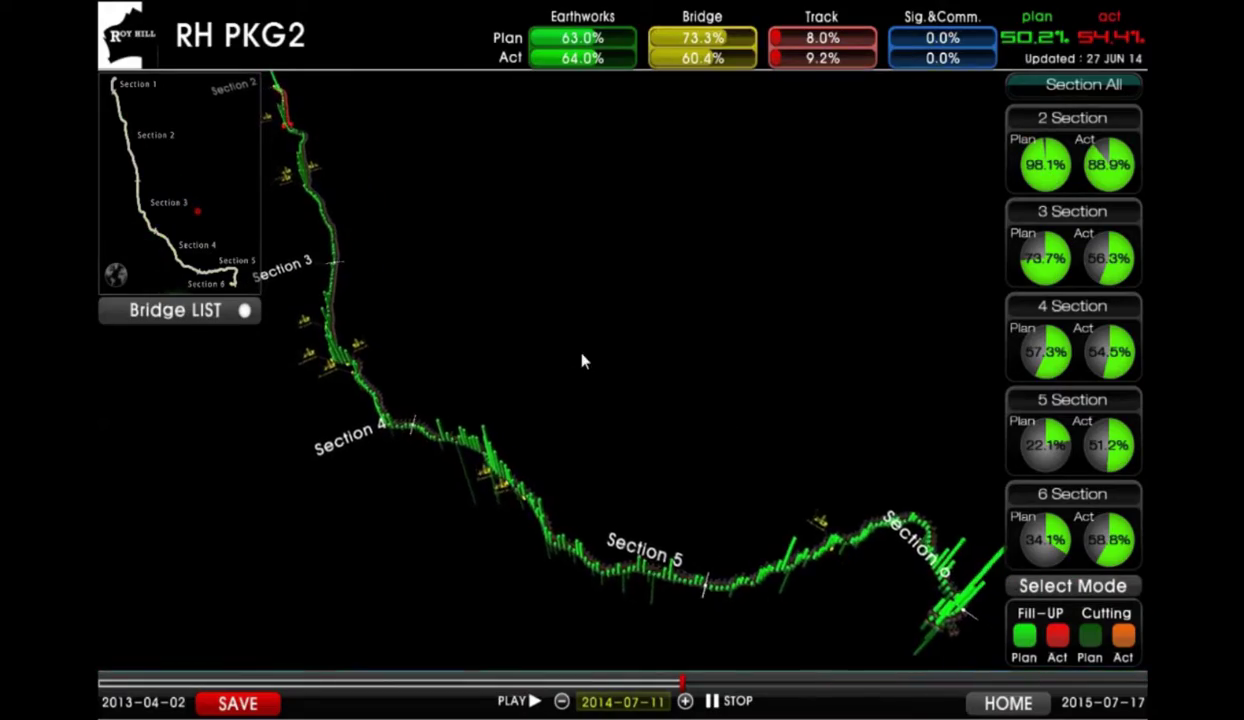
Step: Examine Sections 3 and 2 of the RH PKG2 railway model with the fill and cut data of individual chainages
{"action": "left_click", "coordinate": [1030, 210]}
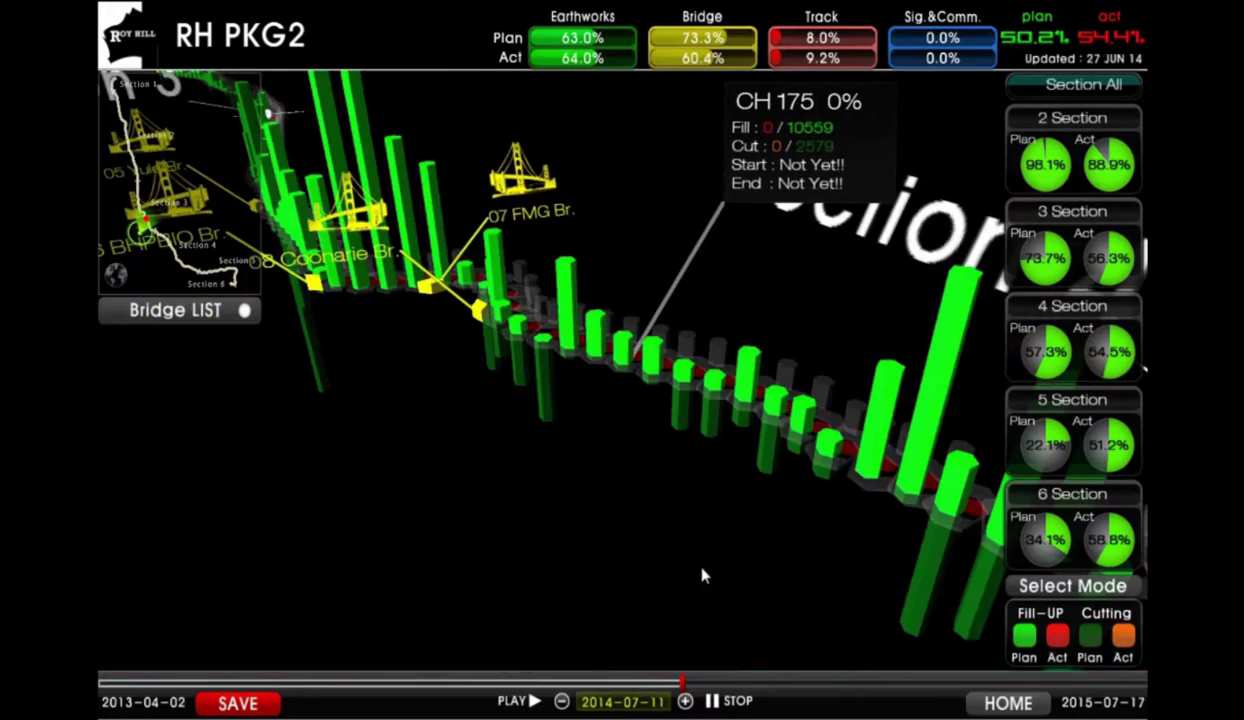
{"action": "left_click", "coordinate": [1030, 117]}
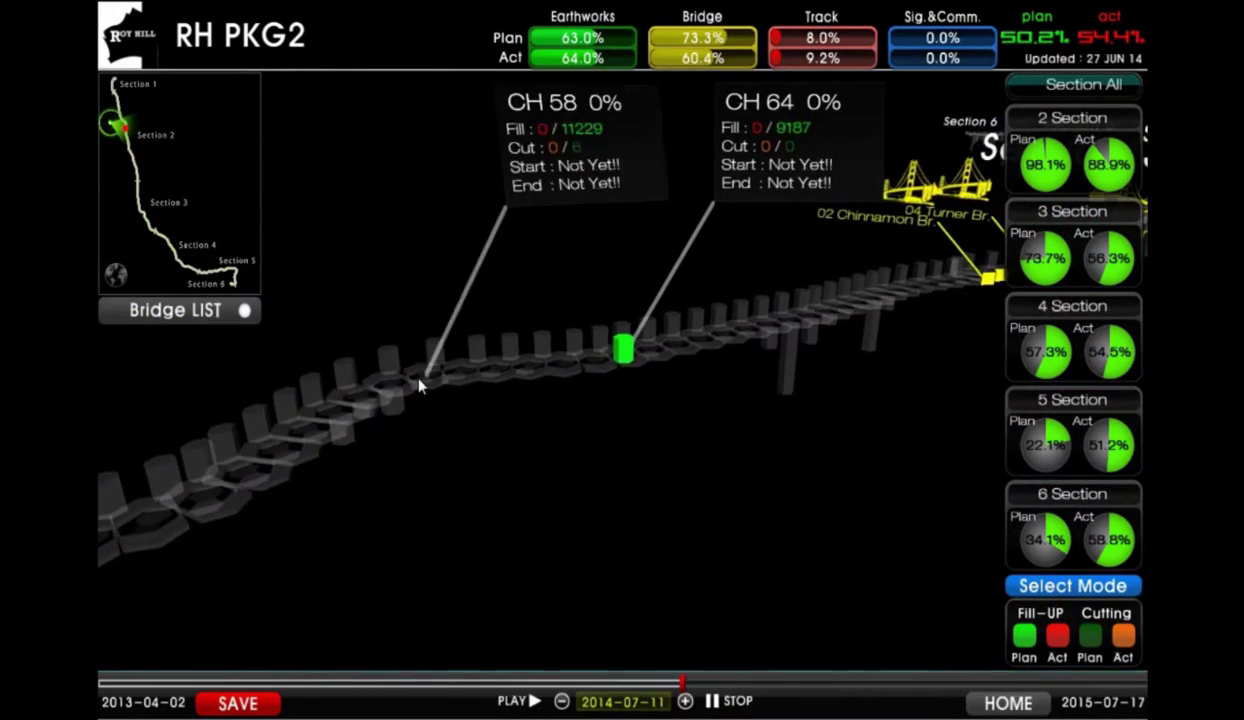
{"action": "left_click", "coordinate": [174, 317]}
Step: Show the earthworks chainage table for Section 2 of the RH PKG2 railway
{"action": "left_click", "coordinate": [561, 58]}
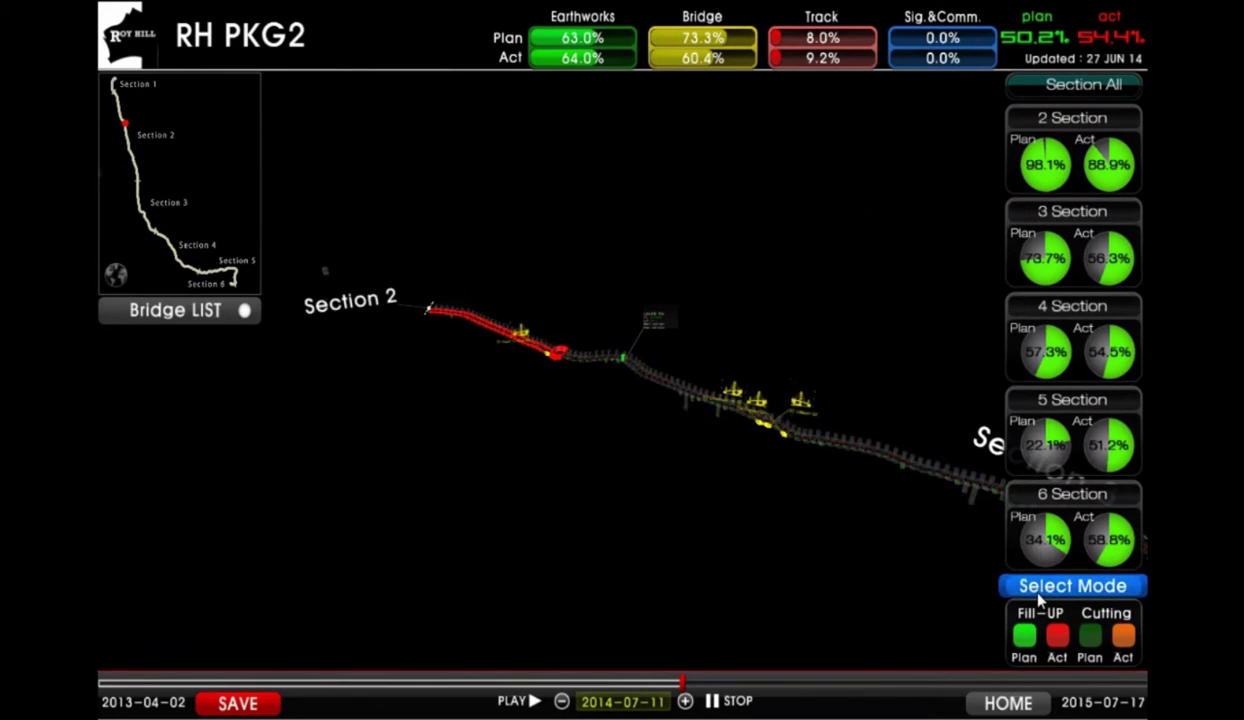
{"action": "left_click", "coordinate": [1019, 83]}
{"action": "left_click", "coordinate": [1028, 153]}
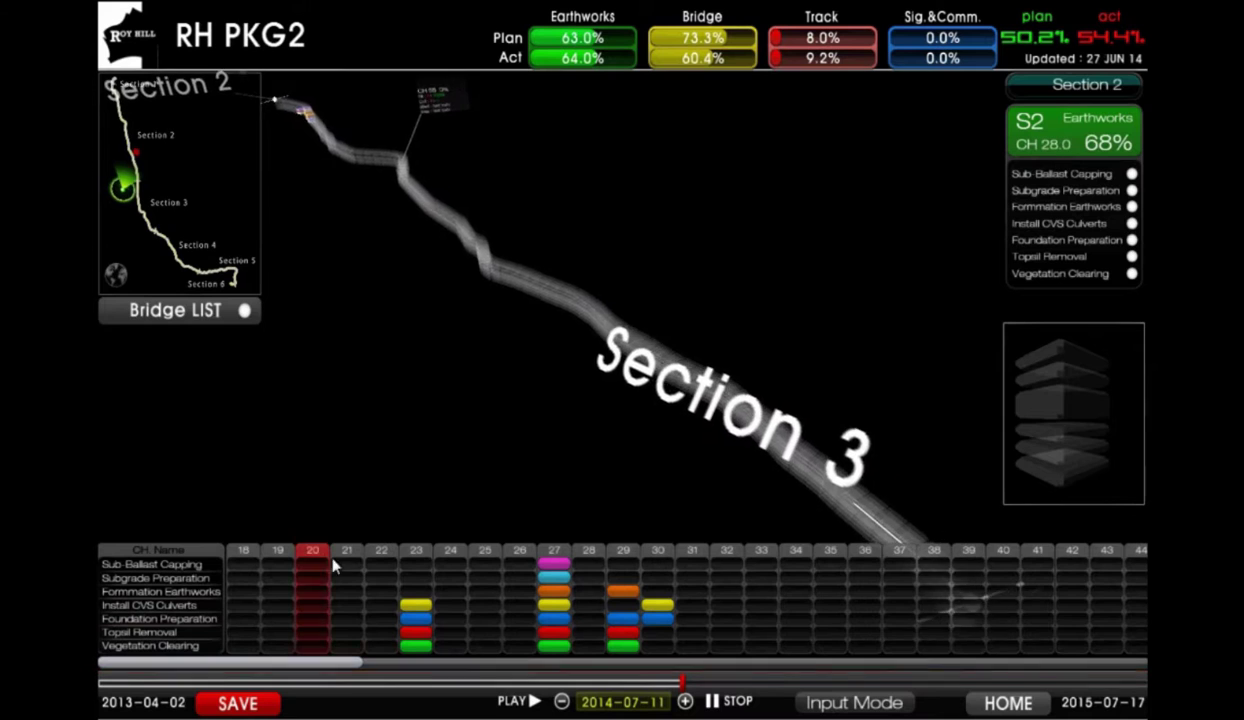
Step: Mark Vegetation Clearing, Topsil Removal and Foundation Preparation as done for chainage 25 and move the timeline to an earlier date
{"action": "left_click", "coordinate": [485, 552]}
{"action": "left_click", "coordinate": [490, 646]}
{"action": "left_click", "coordinate": [488, 632]}
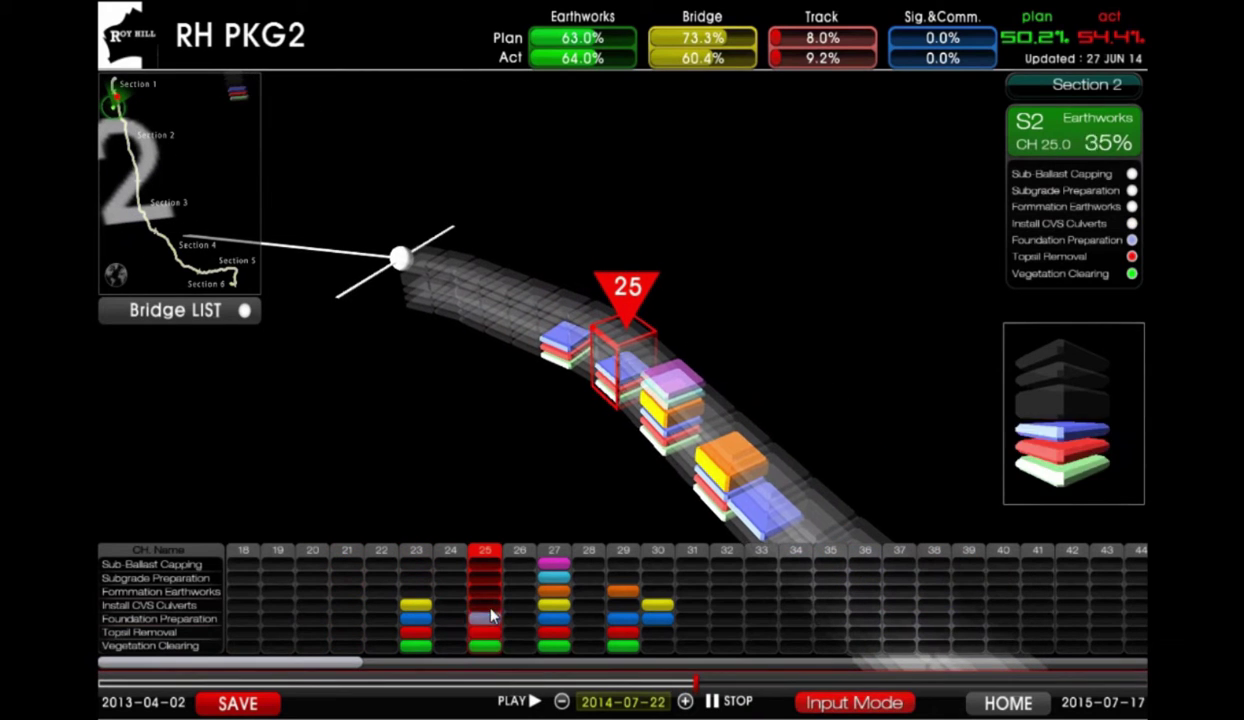
{"action": "left_click", "coordinate": [863, 642]}
{"action": "left_click_drag", "start_coordinate": [717, 685], "coordinate": [636, 683]}
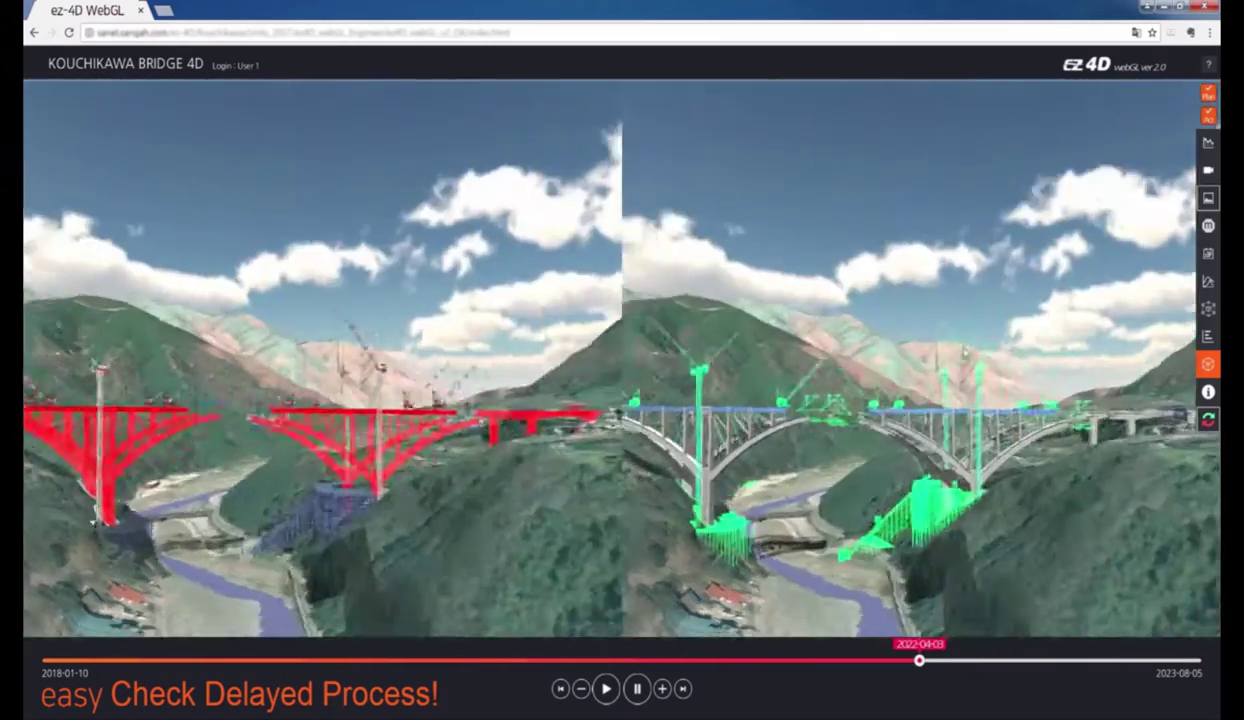
Step: Compare the planned and actual progress of the KOUCHIKAWA BRIDGE 4D model at an earlier date
{"action": "left_click_drag", "start_coordinate": [964, 352], "coordinate": [1010, 355]}
{"action": "left_click_drag", "start_coordinate": [919, 660], "coordinate": [841, 660]}
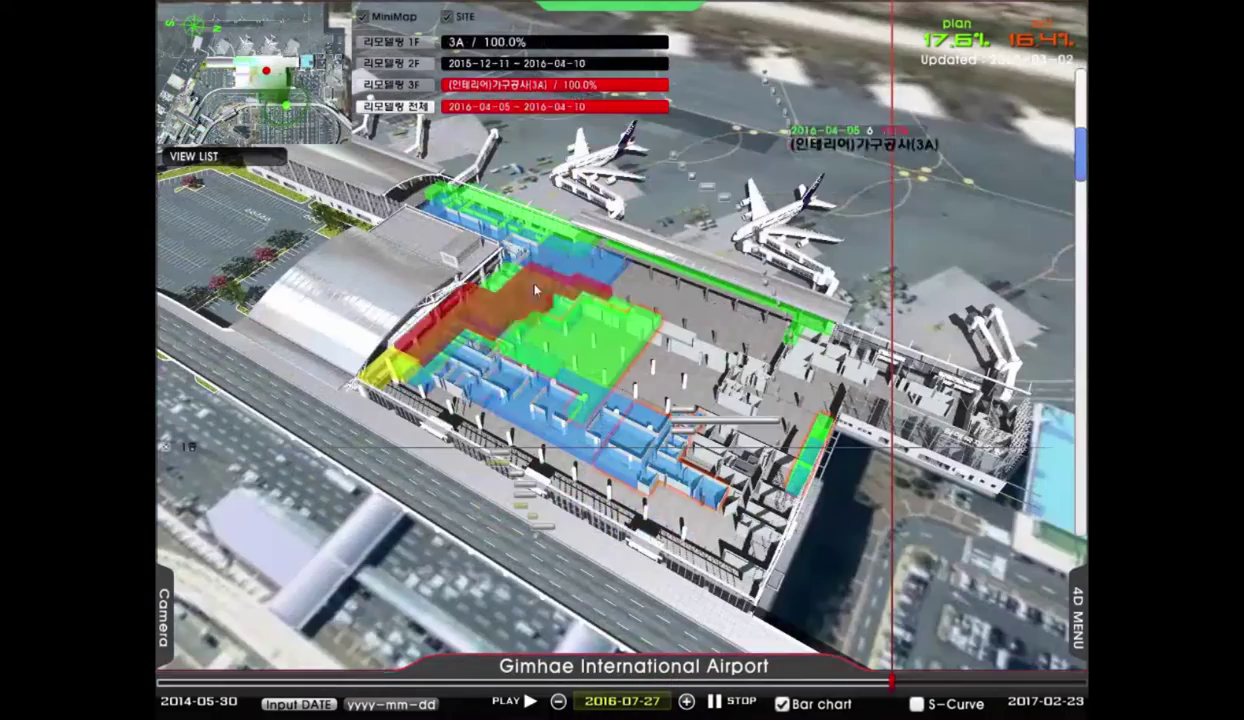
Step: Replace the bar chart with the S-Curve in the Gimhae International Airport model and set the date to 2016-05-24
{"action": "left_click", "coordinate": [800, 704]}
{"action": "left_click", "coordinate": [917, 704]}
{"action": "left_click_drag", "start_coordinate": [891, 681], "coordinate": [823, 678]}
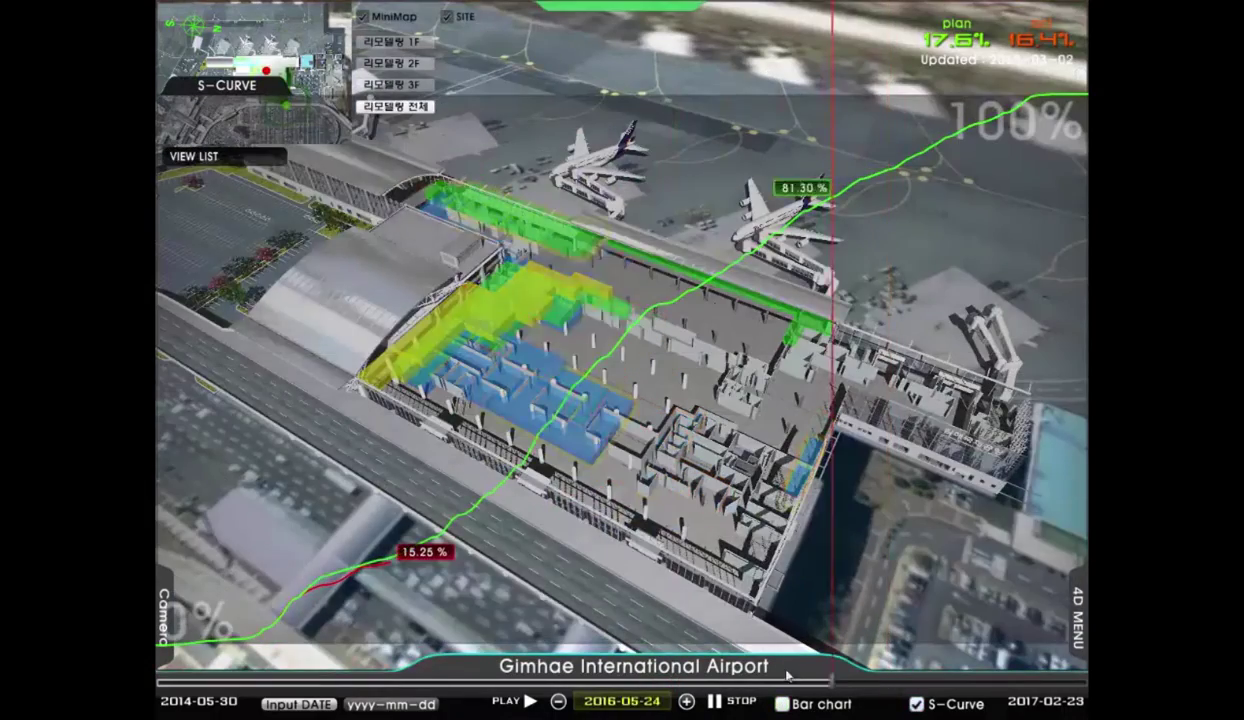